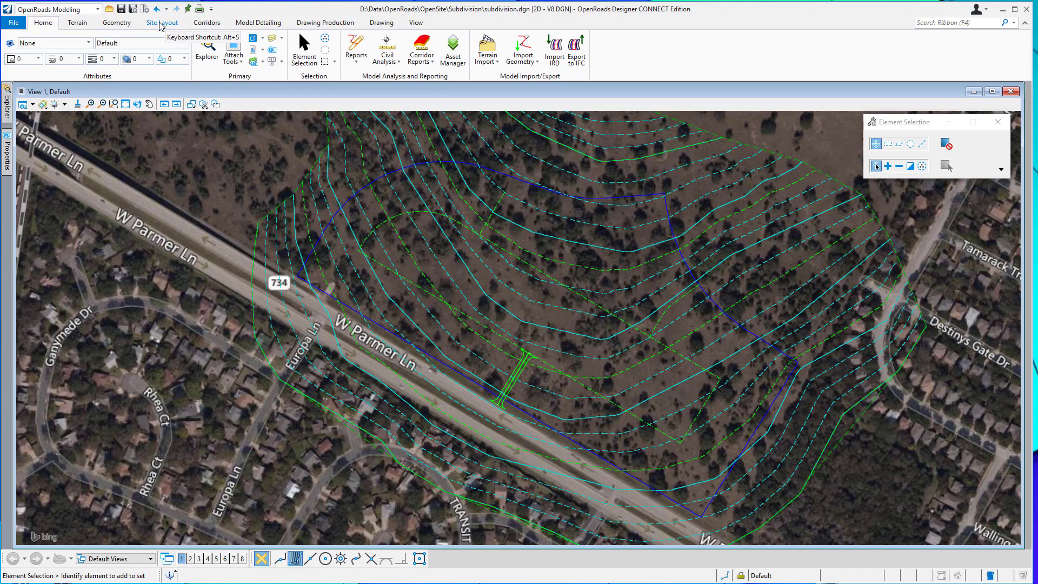
- Switch to the Site Layout tools and launch Place Driveway with the Site_Driveway_Light_Duty_Asphalt feature
click(158, 26)
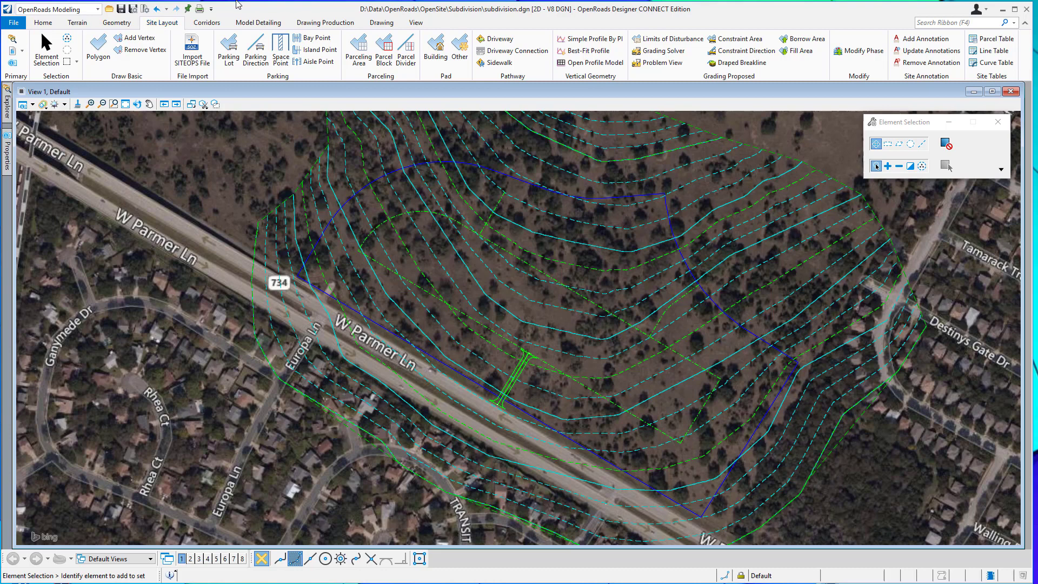
click(494, 43)
- Place the South Drive driveway through four points: west end, south-east corner, east turn, north-west end
click(495, 40)
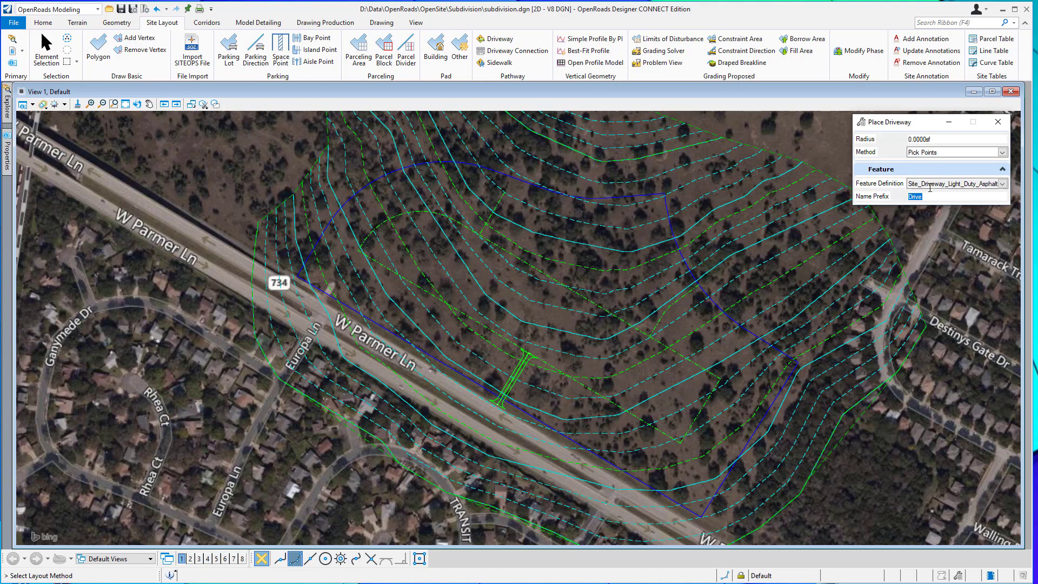
text(SOu)
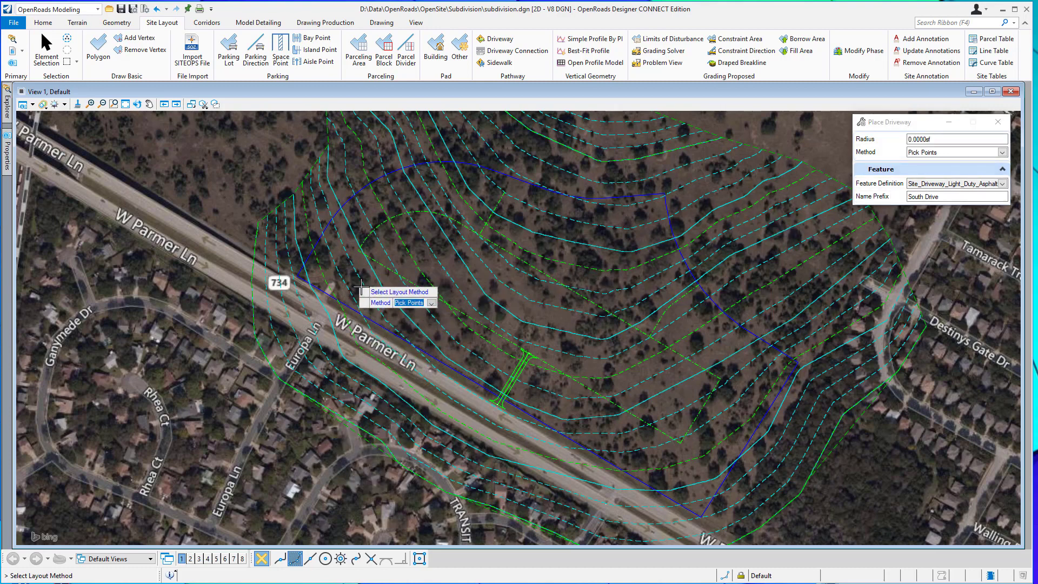
click(403, 304)
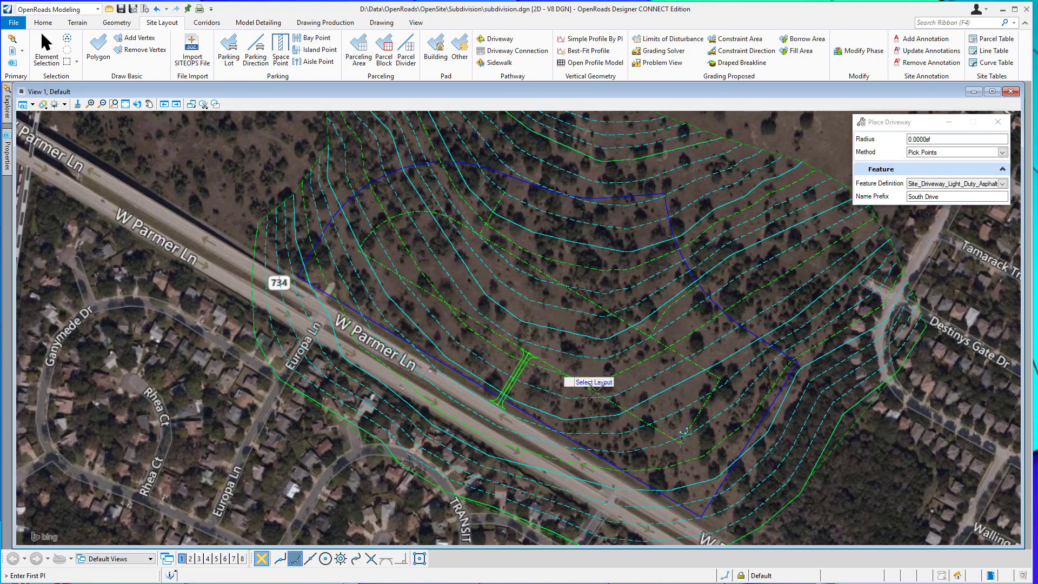
click(359, 250)
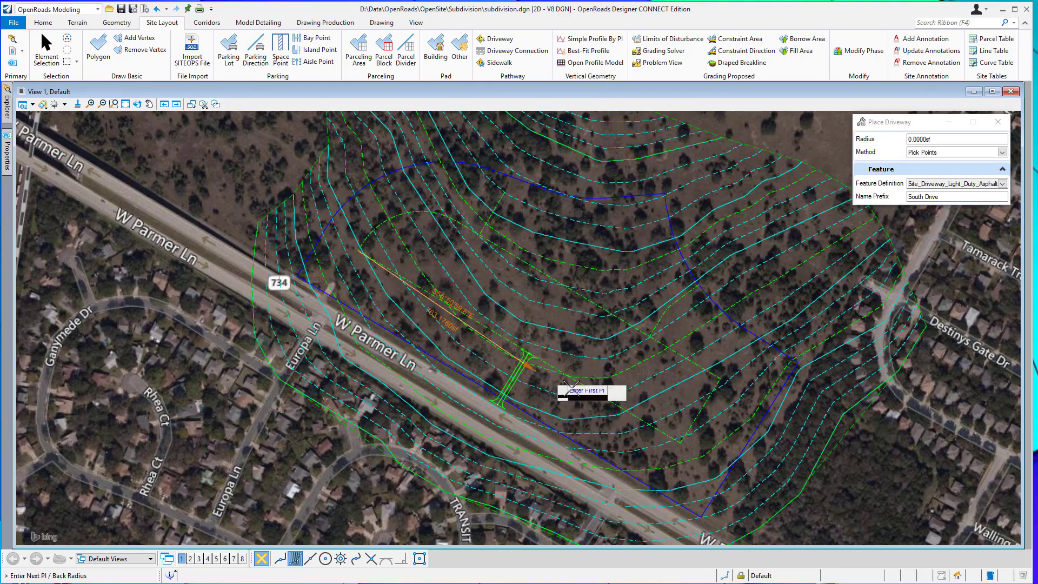
click(681, 442)
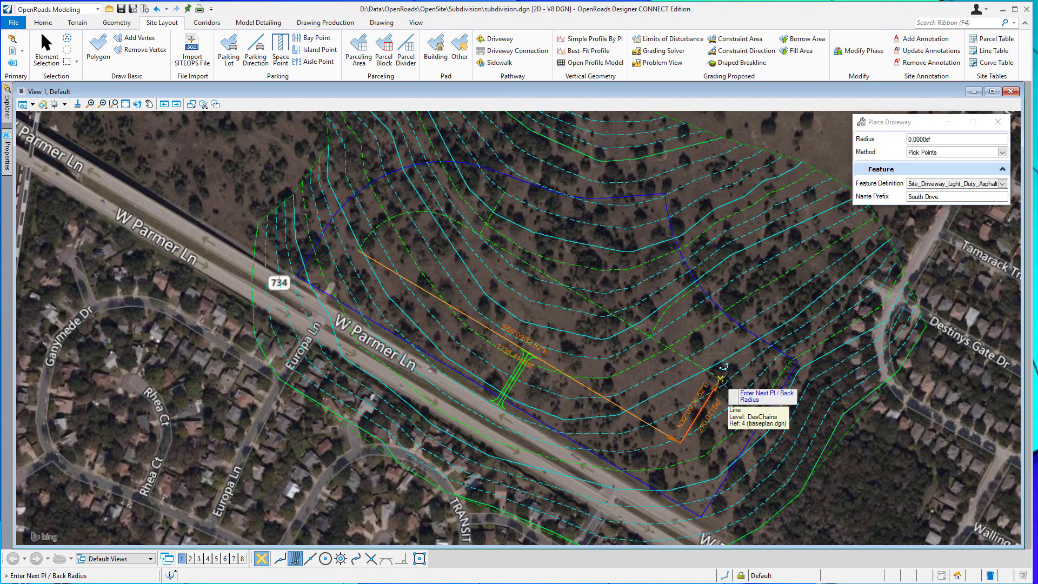
click(721, 379)
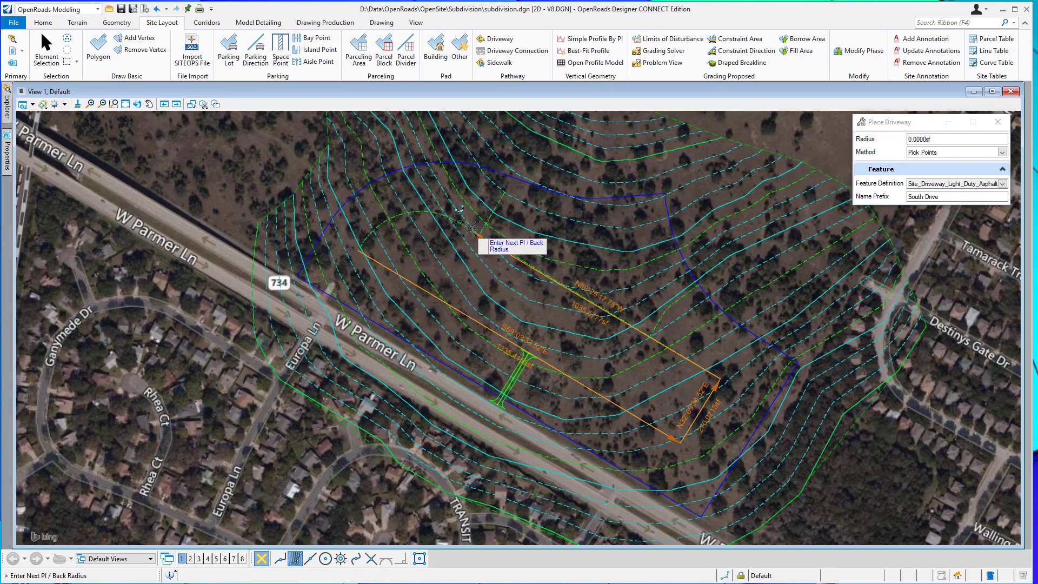
click(457, 222)
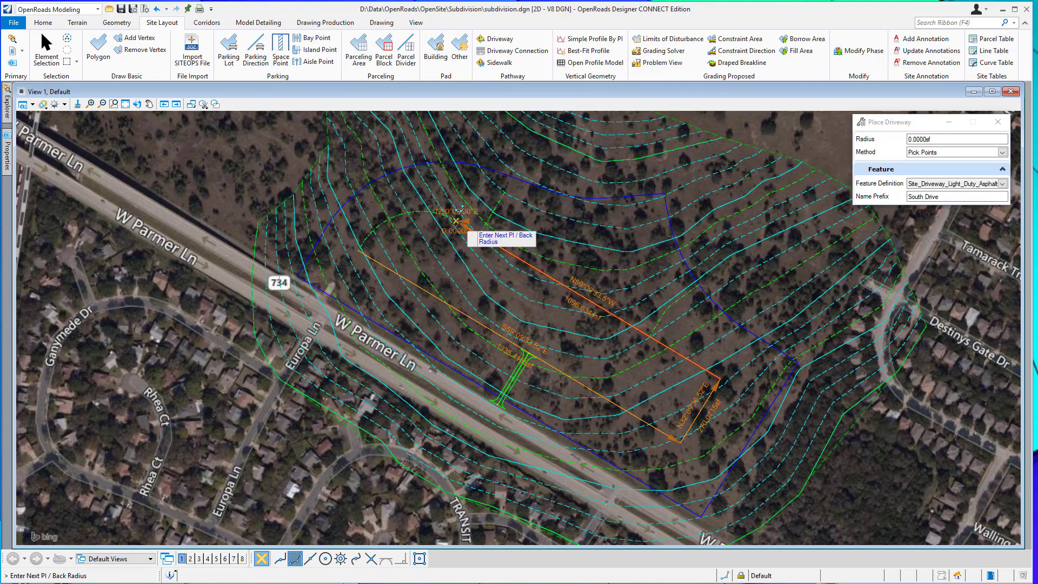
right_click(468, 254)
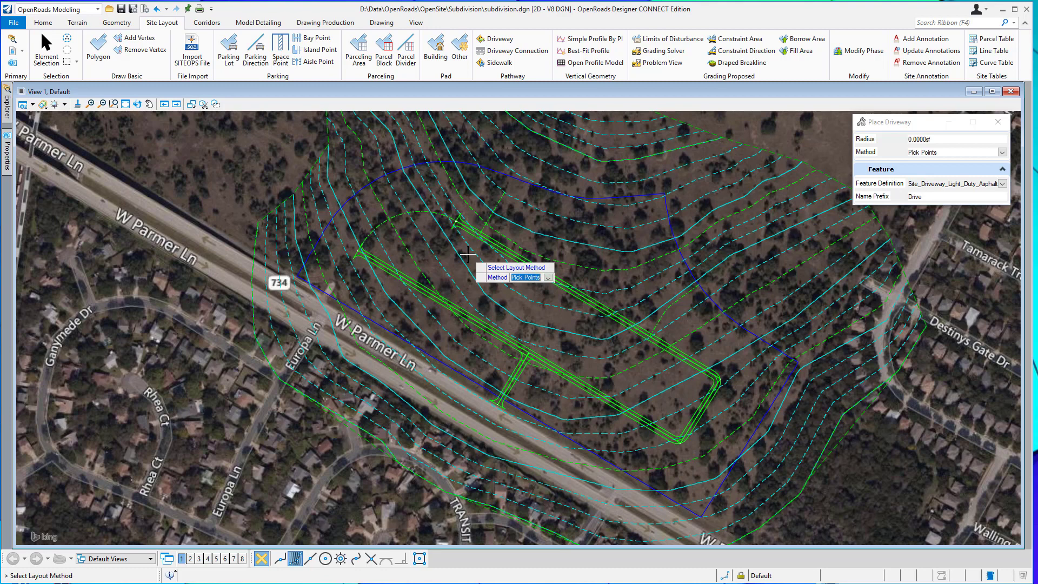
- Place a two-point spur driveway from the first driveway's north-west end toward the north-east
click(496, 41)
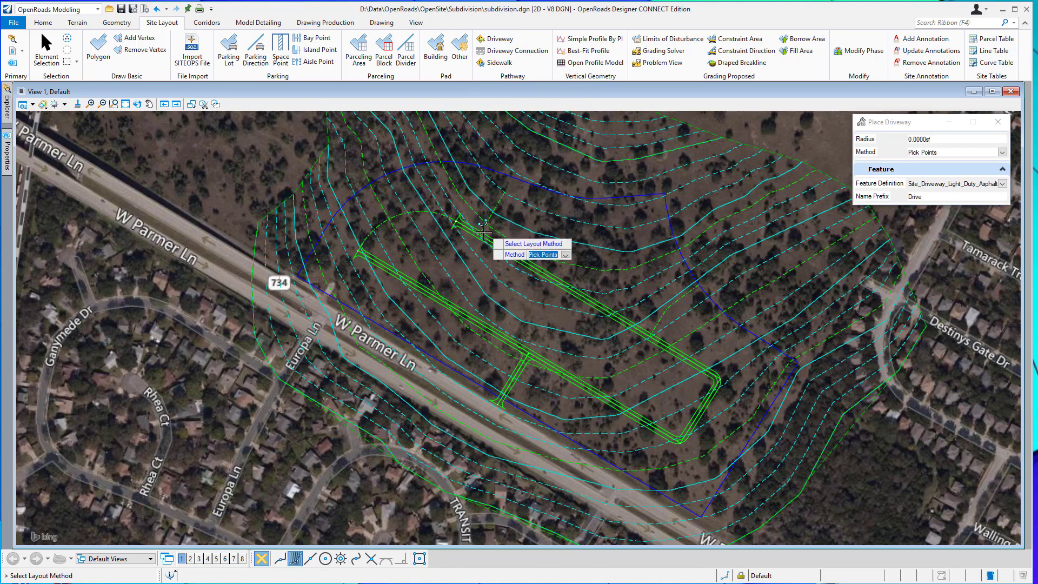
scroll(480, 231, up, 2)
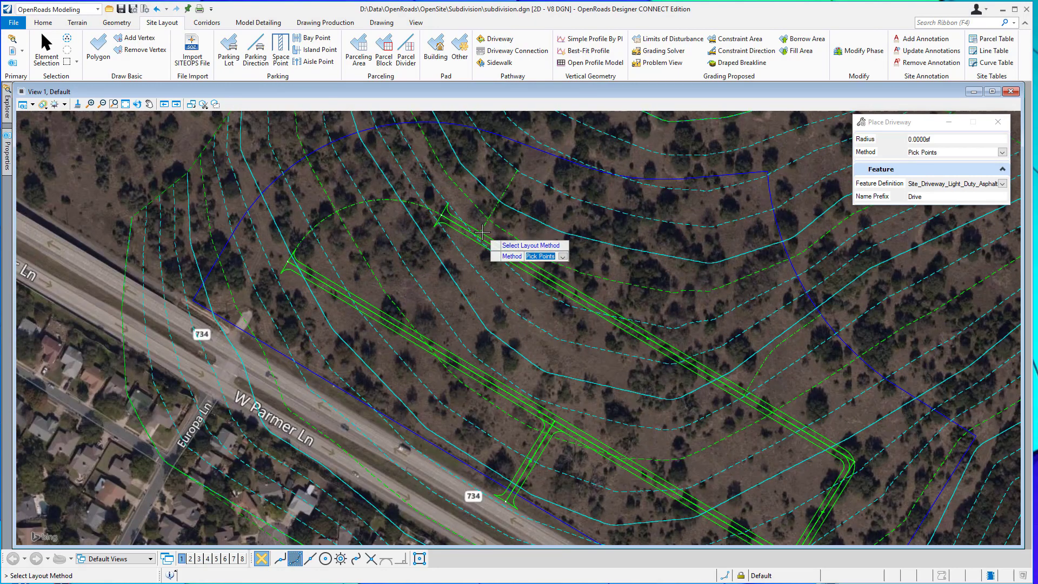
click(517, 225)
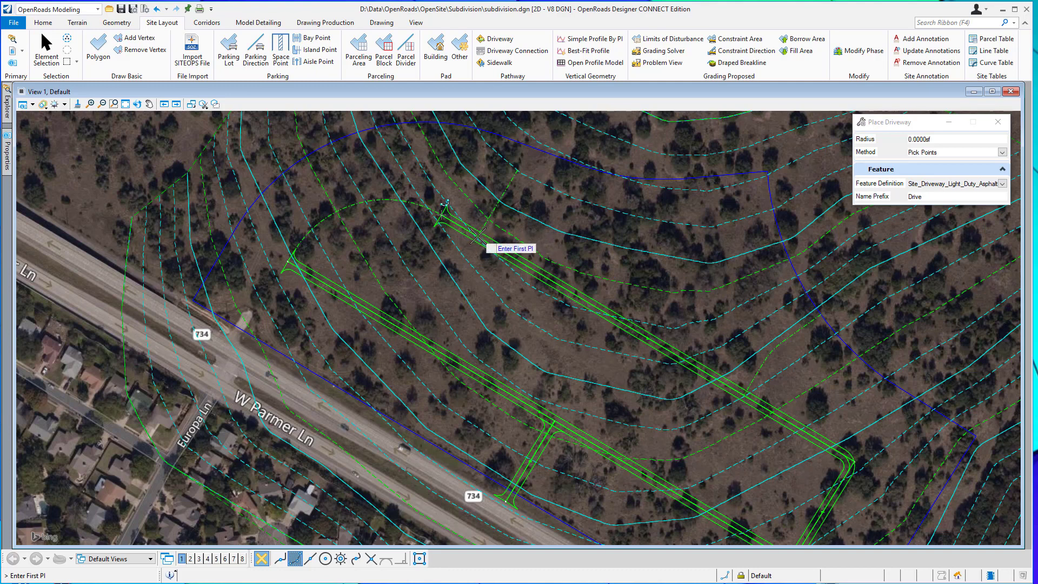
click(478, 233)
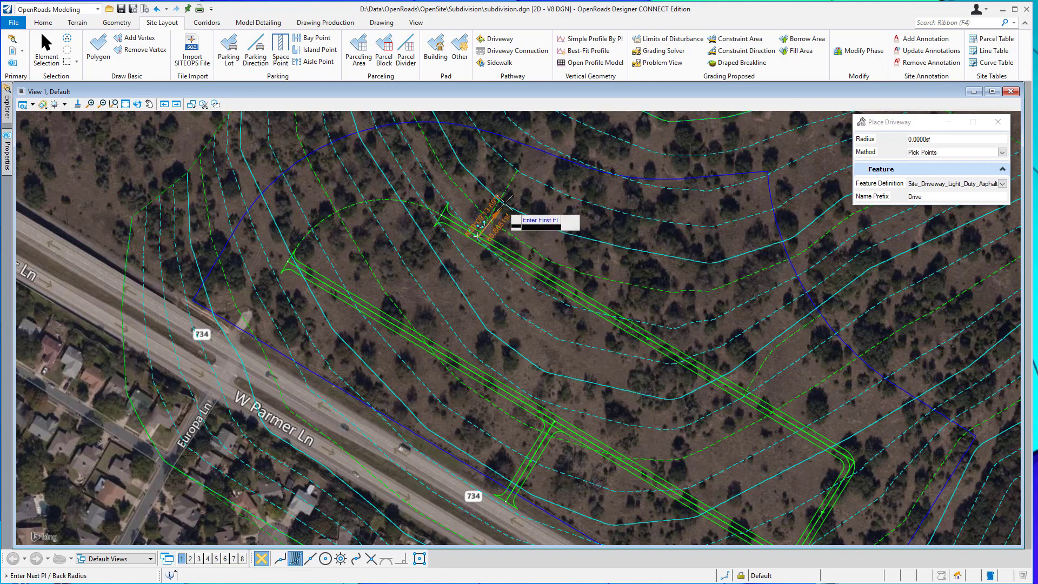
click(517, 171)
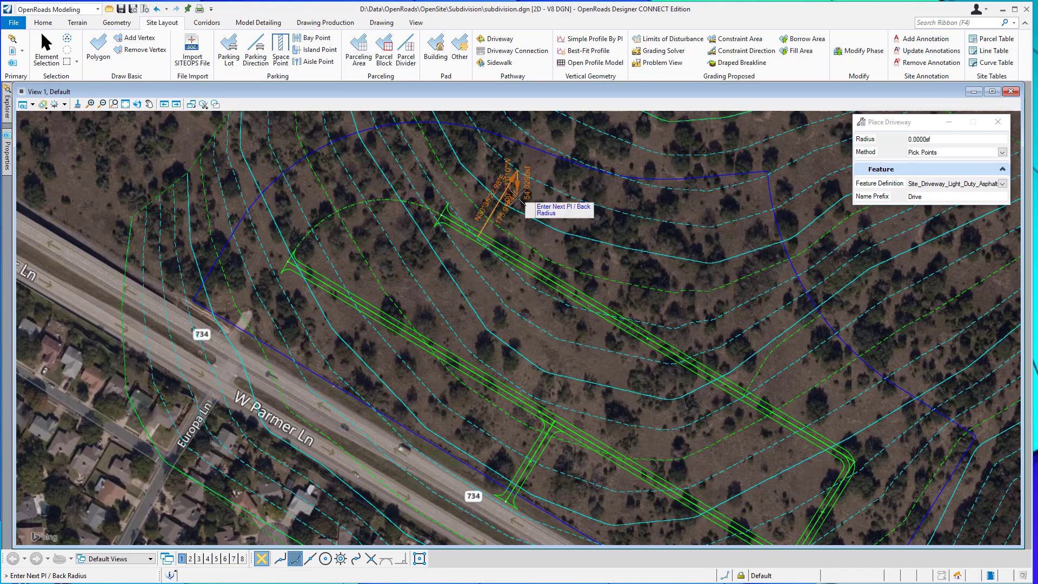
right_click(575, 210)
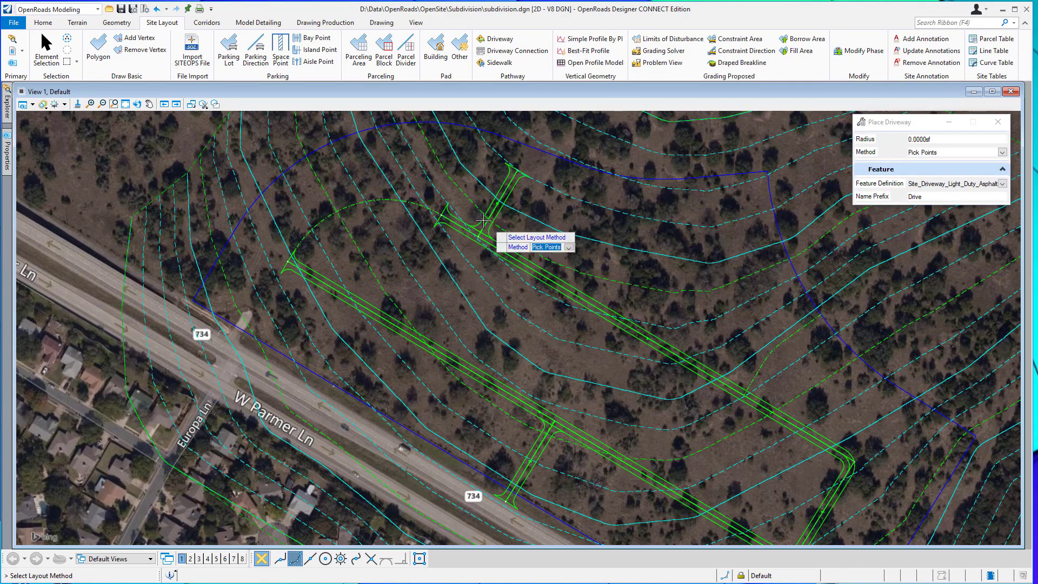
scroll(466, 271, down, 1)
scroll(466, 271, down, 1)
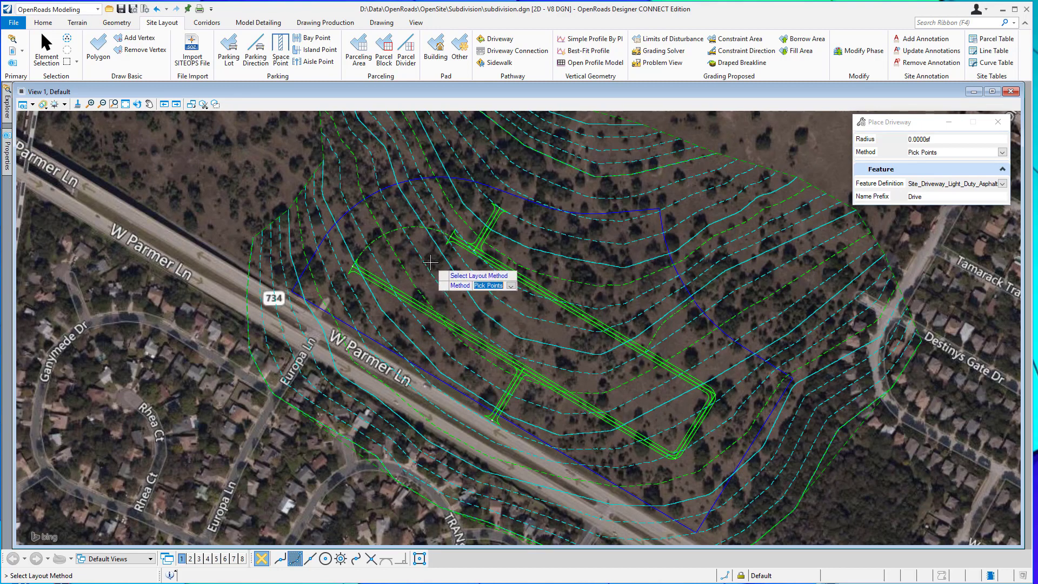
scroll(429, 253, down, 1)
- Select the driveway's south-east corner point and show its Properties, with Has Knuckle False and Radius 40
click(47, 52)
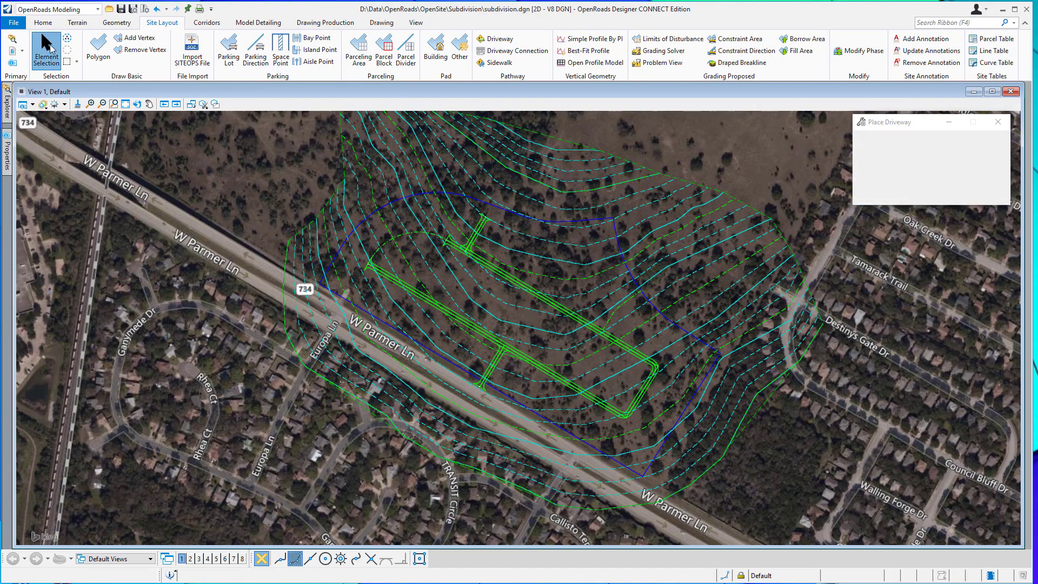
click(607, 405)
scroll(631, 429, up, 2)
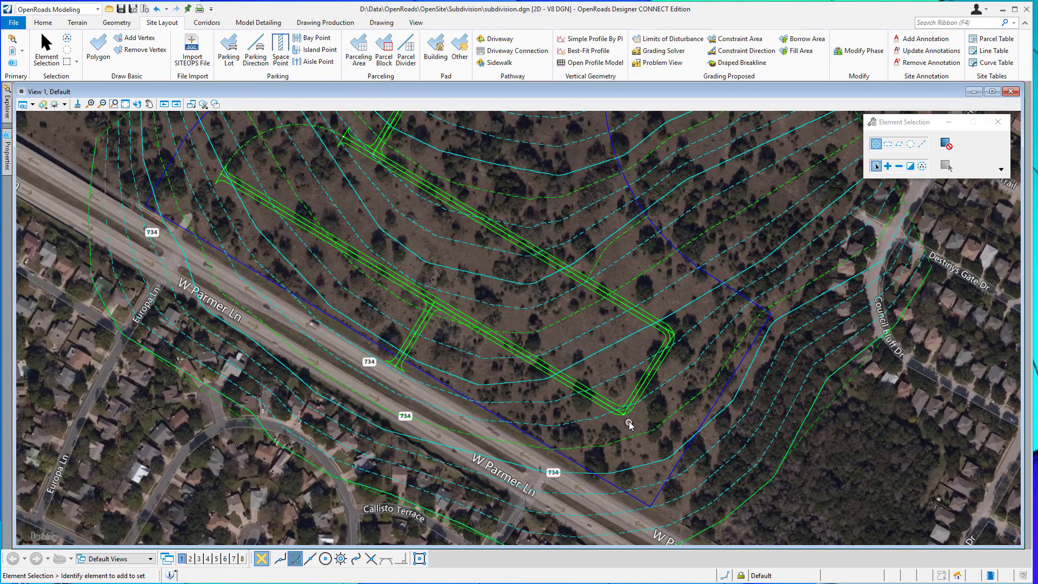
scroll(629, 424, up, 4)
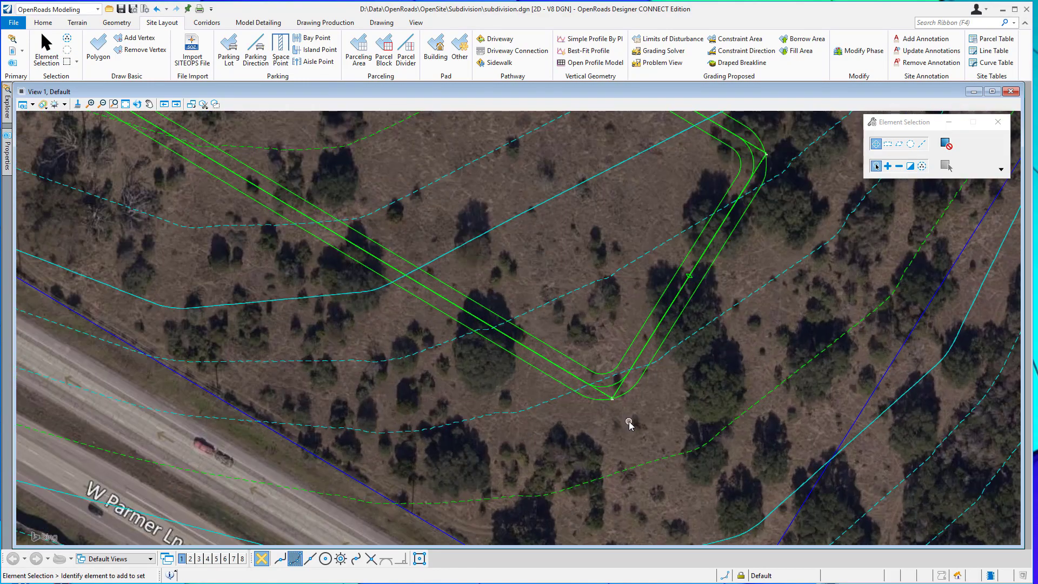
scroll(629, 425, up, 2)
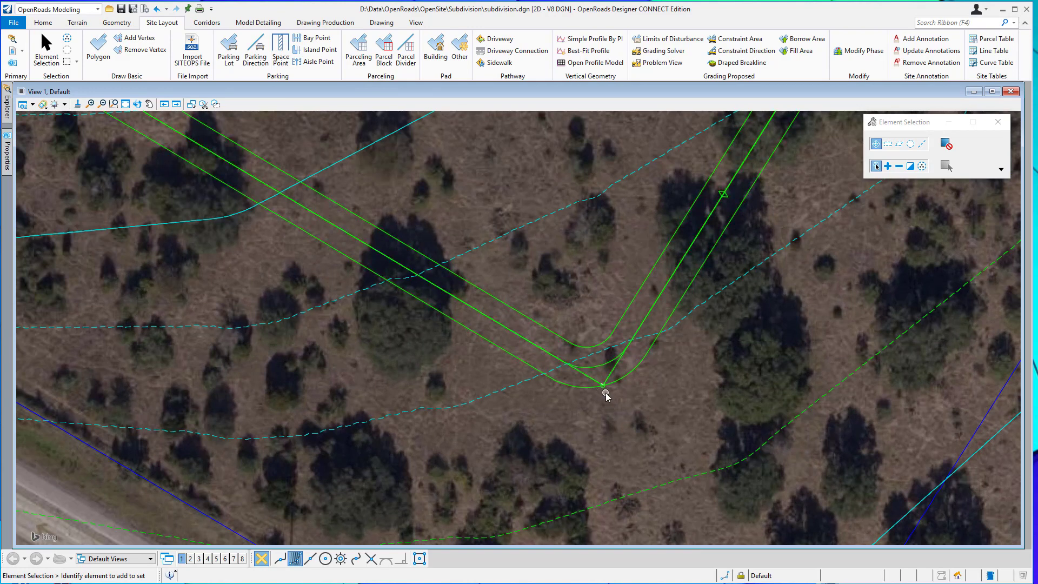
scroll(607, 397, up, 3)
scroll(605, 396, up, 1)
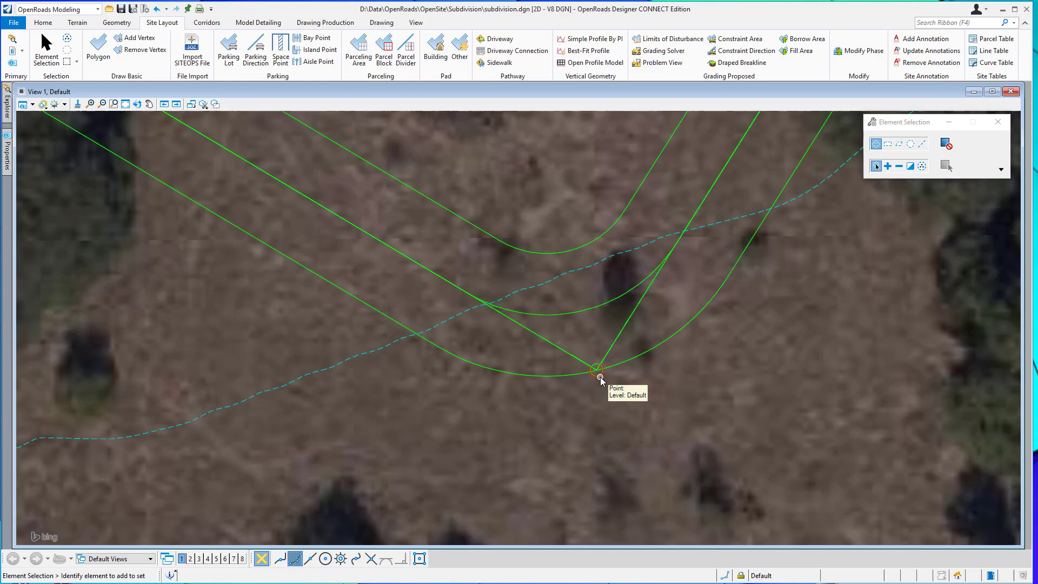
click(600, 377)
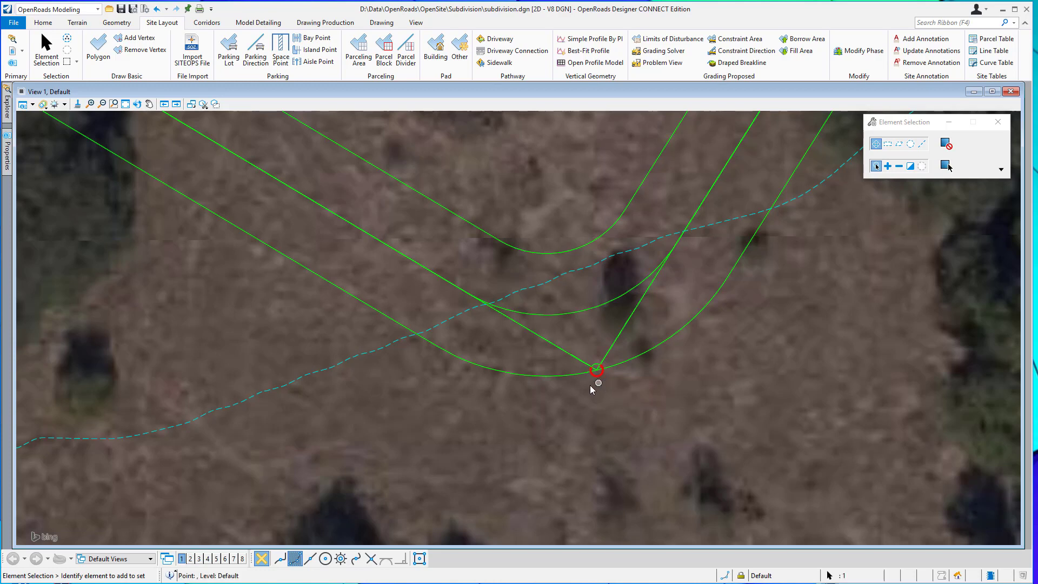
click(7, 152)
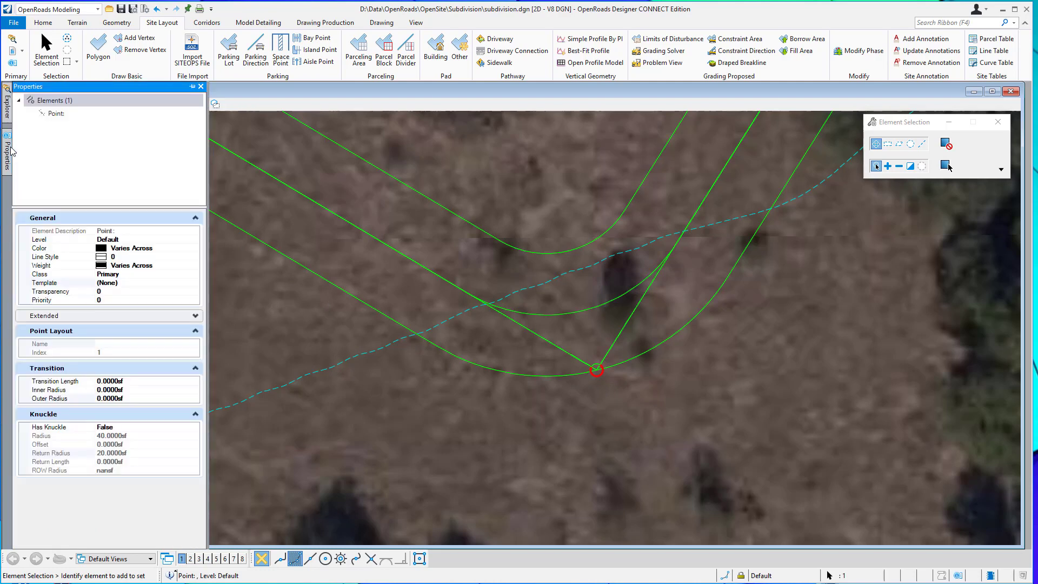
- Pin the Properties panel open and set Has Knuckle to True for the corner point
click(193, 87)
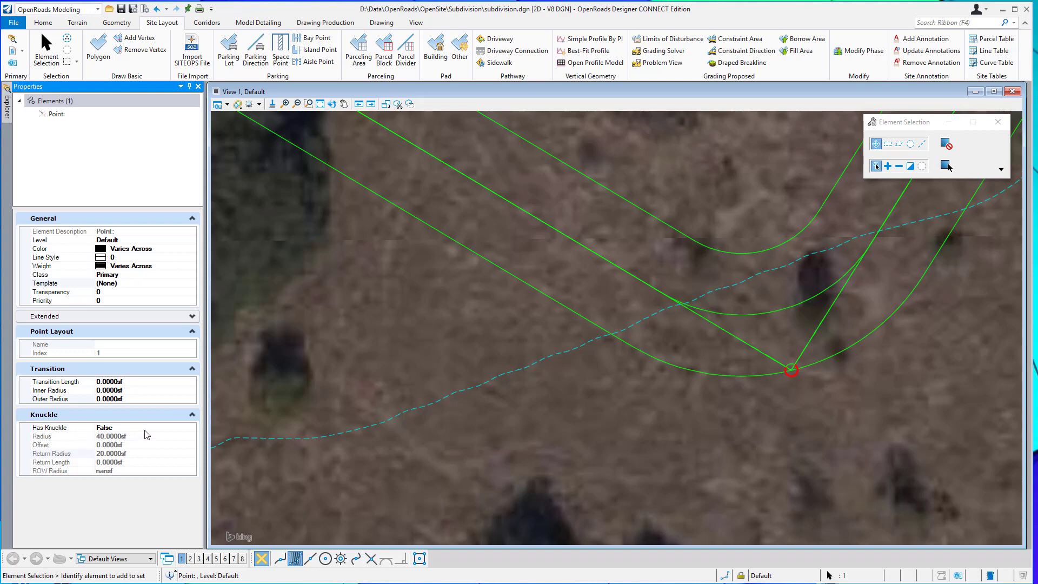
click(187, 429)
click(191, 427)
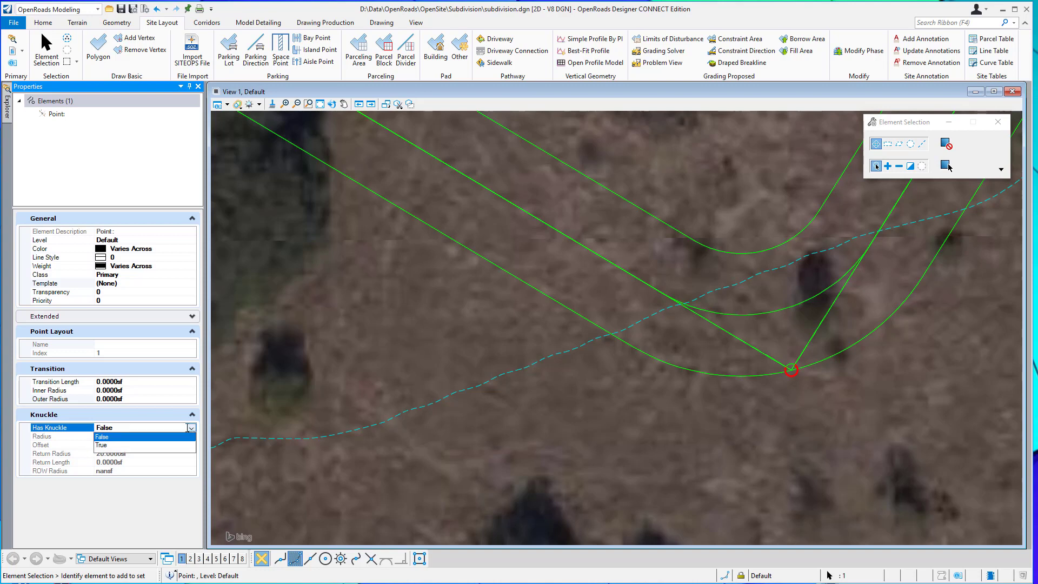
click(102, 445)
scroll(394, 332, down, 1)
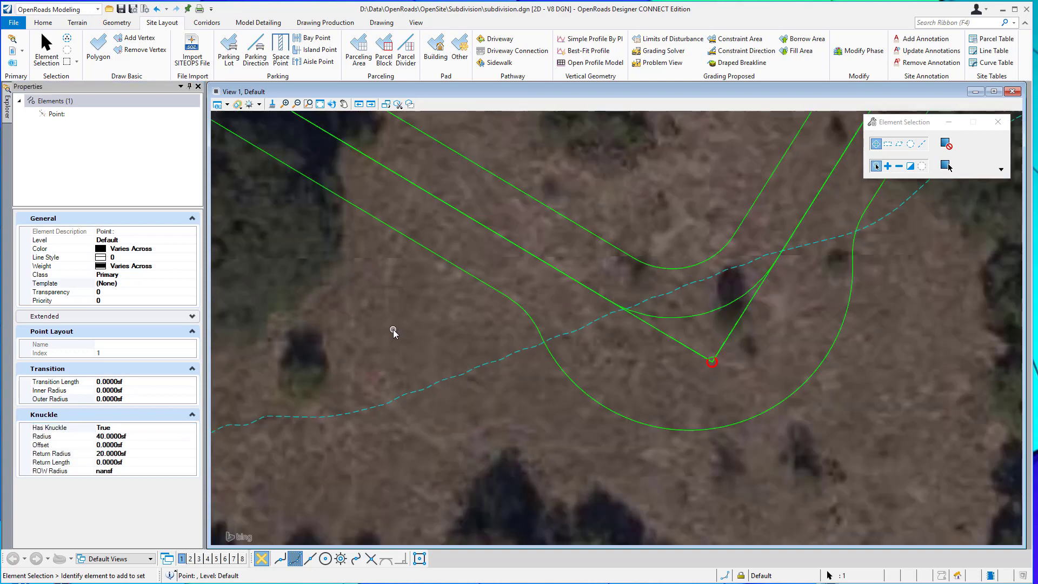
- Set the knuckle Radius to 50, Offset to 15 and Return Radius to 40
click(129, 437)
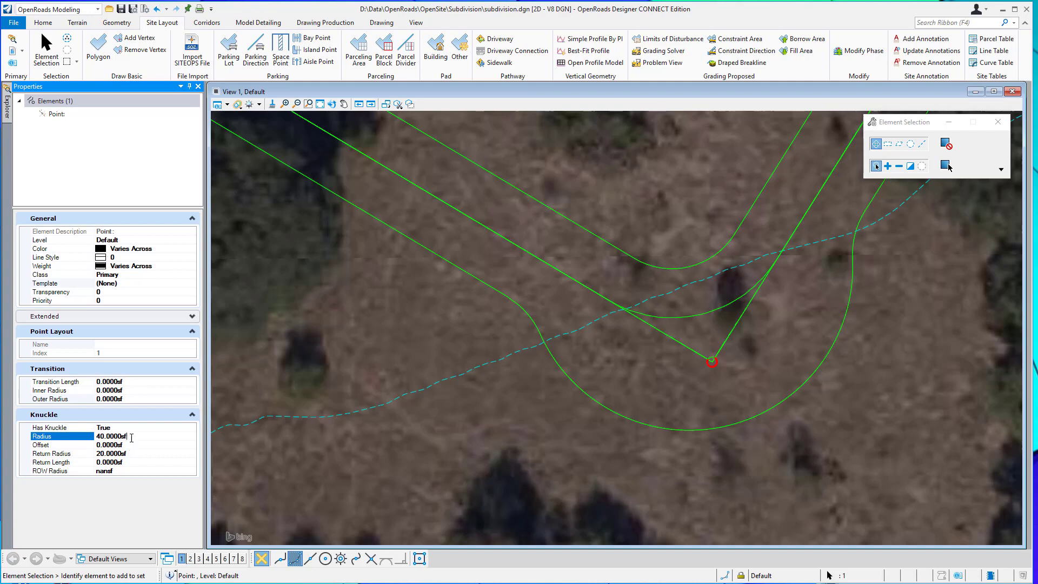
double_click(131, 436)
text(50)
key(Return)
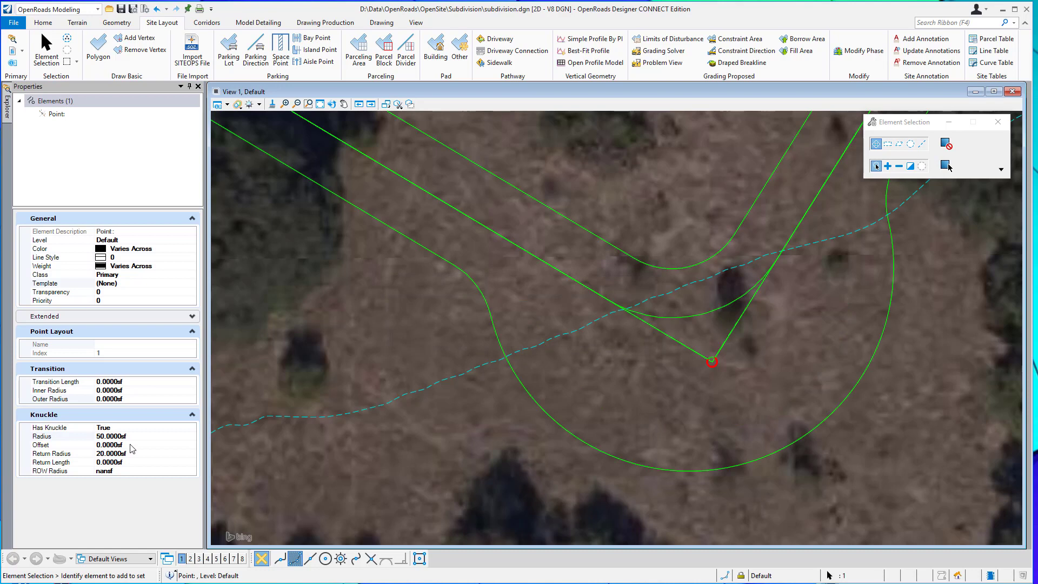
click(132, 446)
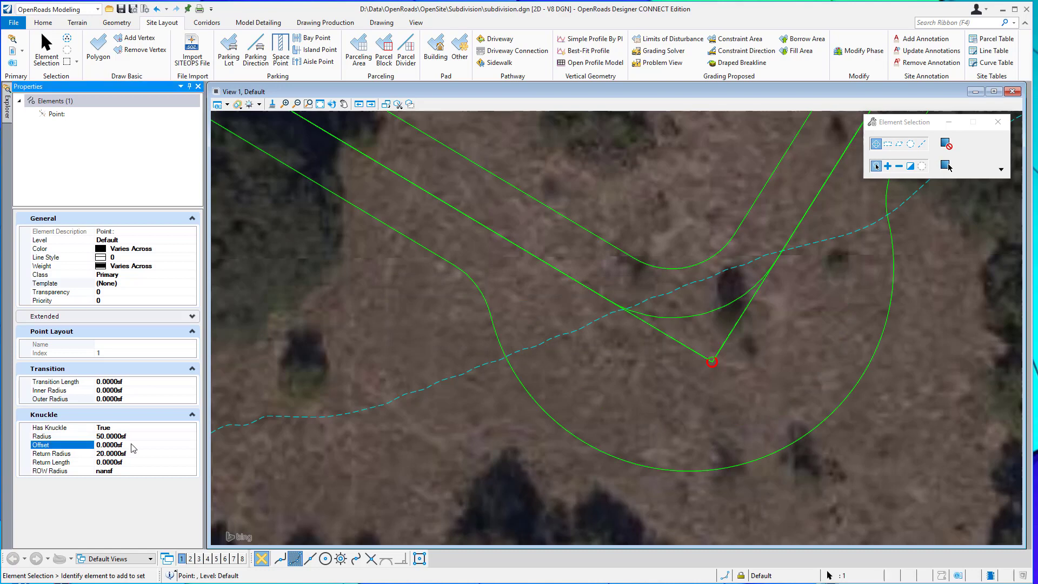
click(128, 447)
text(15)
key(Return)
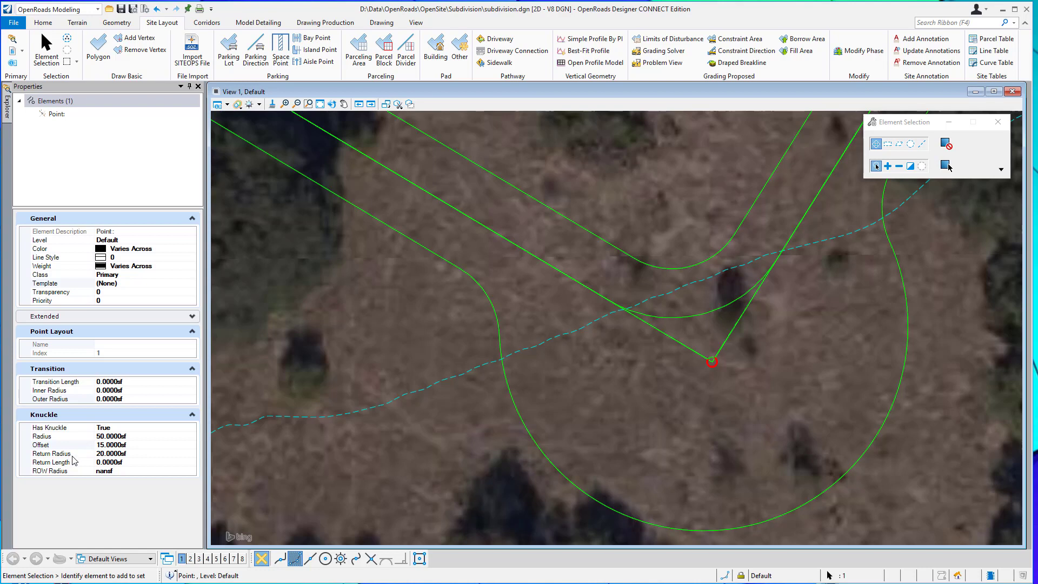
click(134, 453)
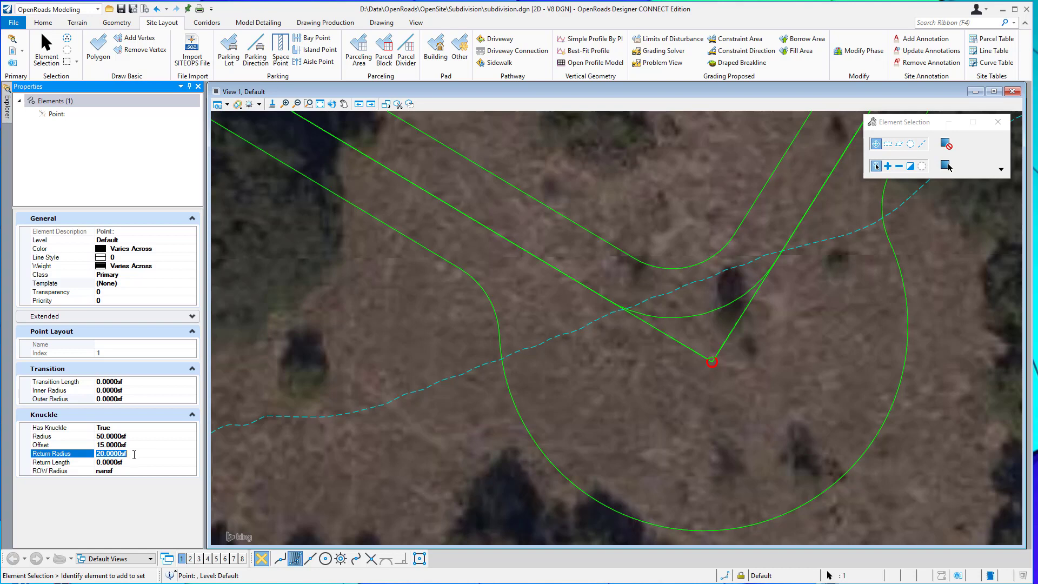
text(40)
key(Return)
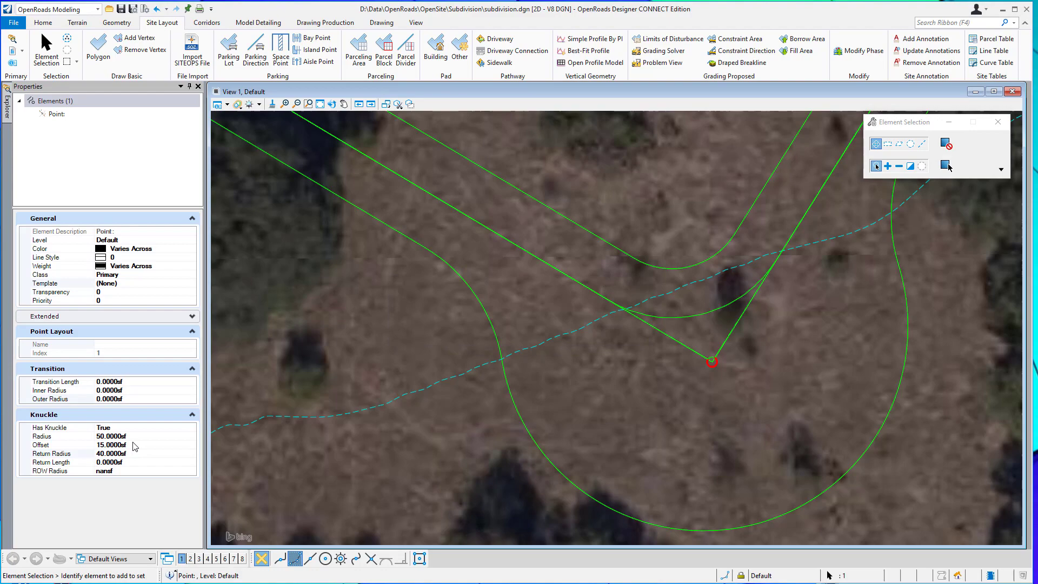
- Select the driveway's turn corner point and set its Has Knuckle to True
scroll(309, 400, down, 5)
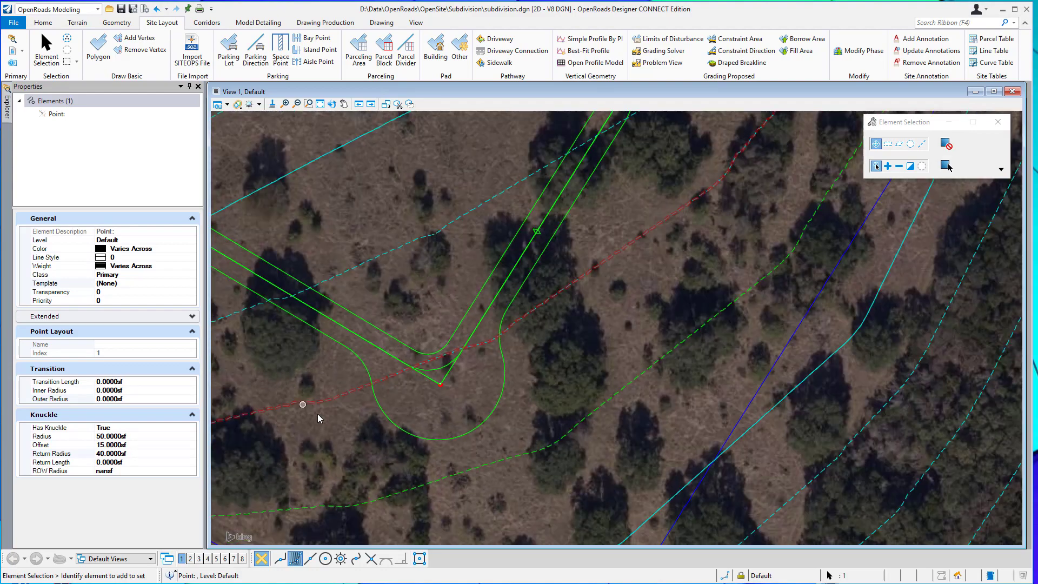
scroll(318, 418, up, 4)
scroll(527, 194, down, 4)
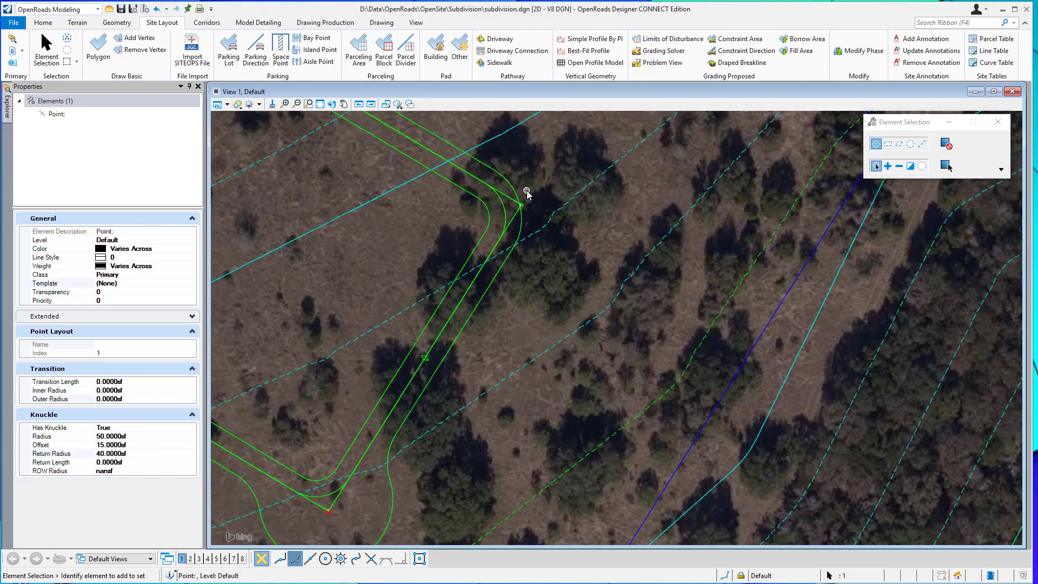
scroll(526, 194, up, 4)
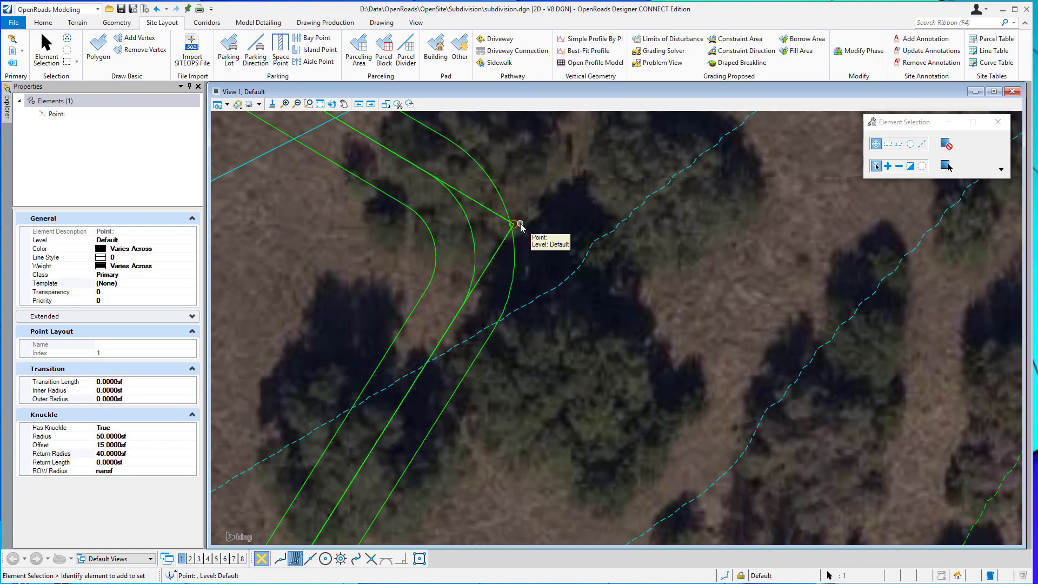
click(520, 224)
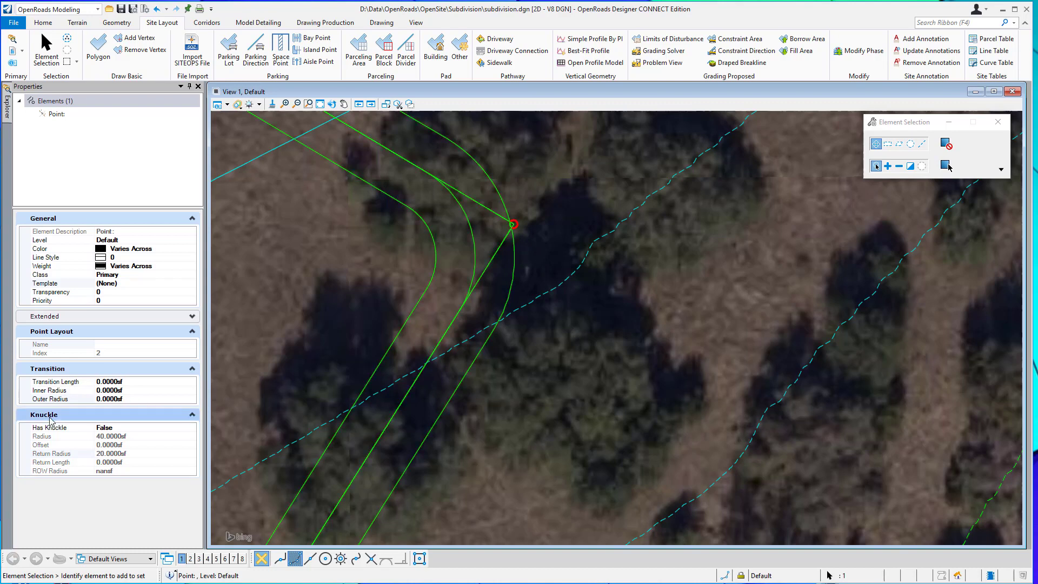
click(156, 427)
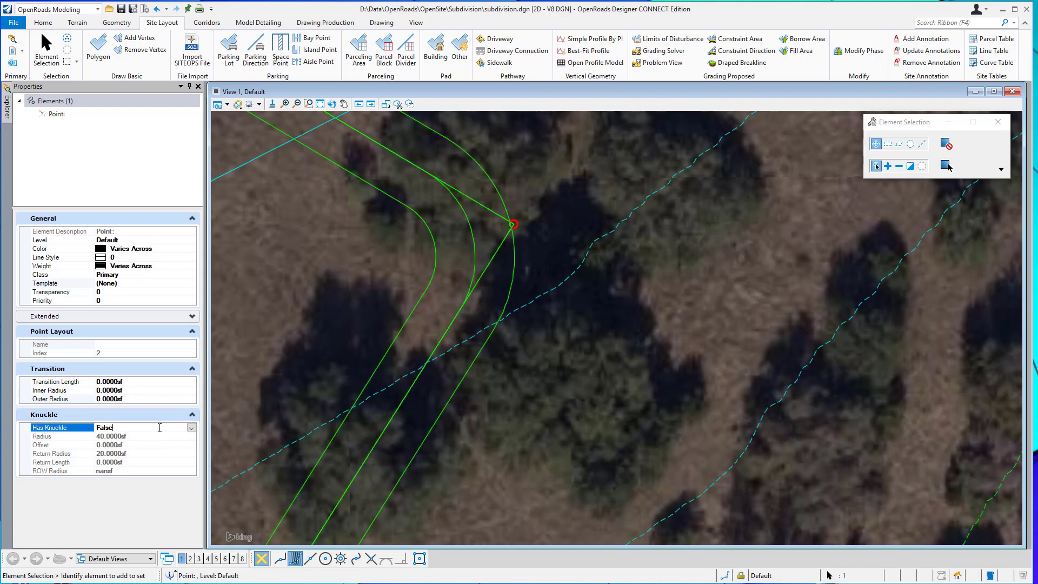
click(191, 427)
click(142, 445)
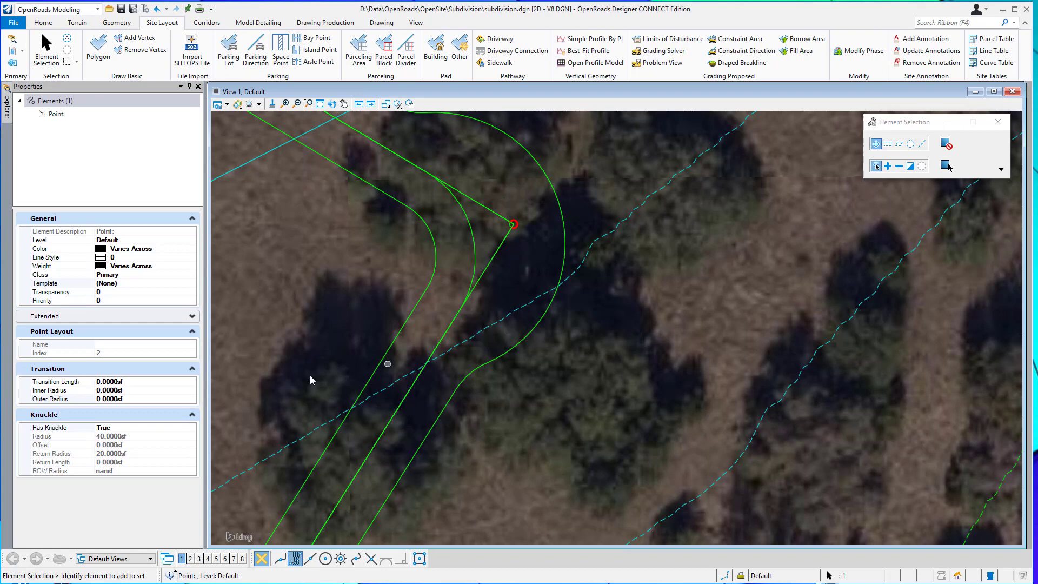
- Set the turn knuckle's Radius to 60 and Return Length to 30
click(131, 461)
double_click(131, 462)
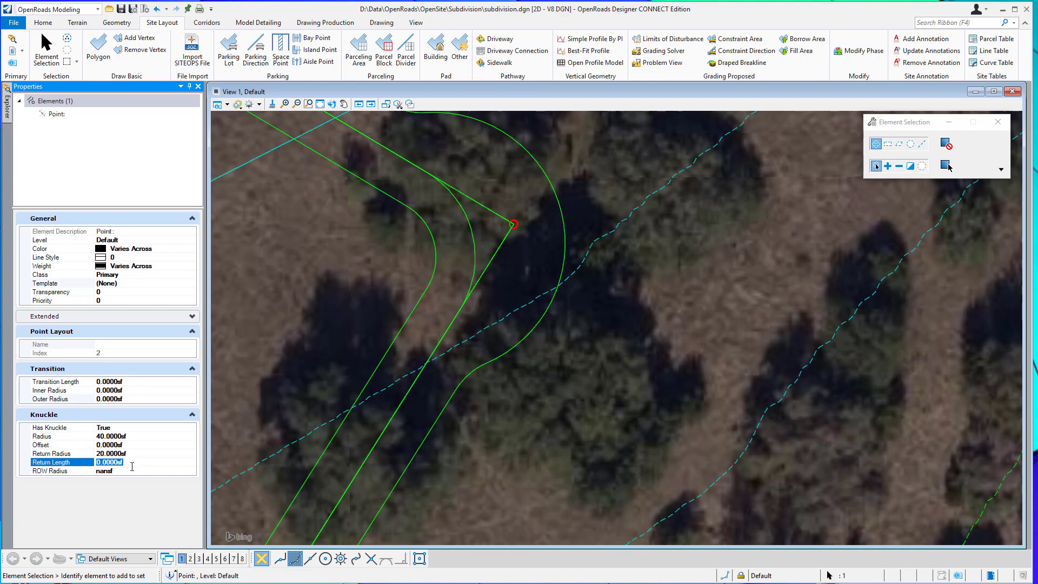
text(60)
key(Return)
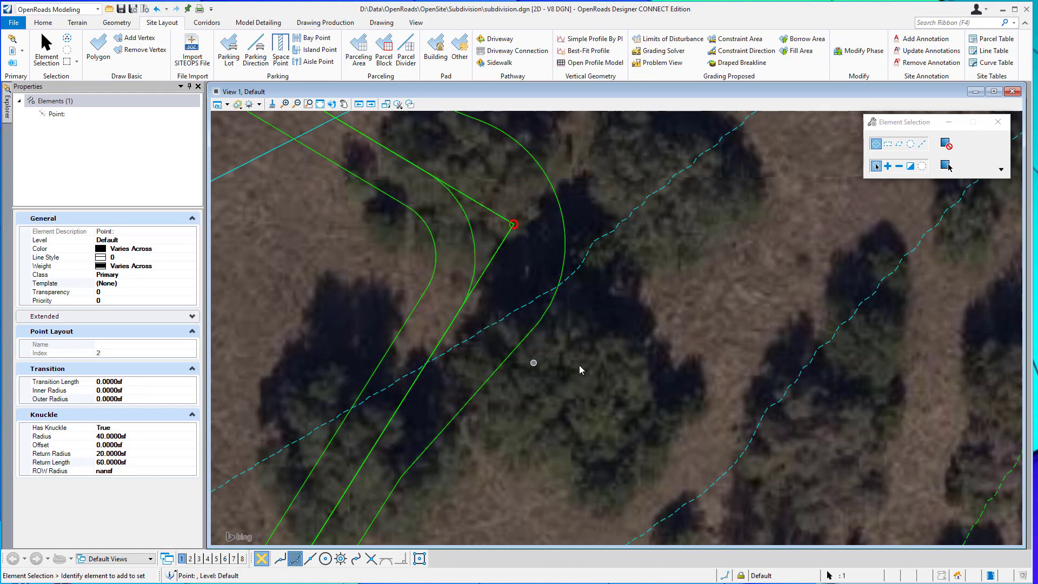
scroll(579, 374, down, 1)
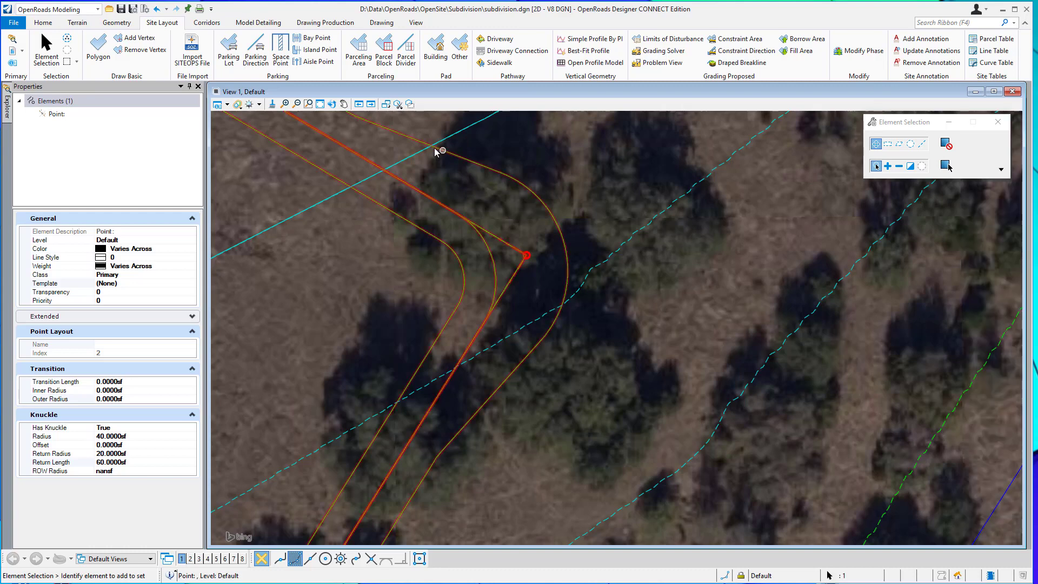
click(133, 437)
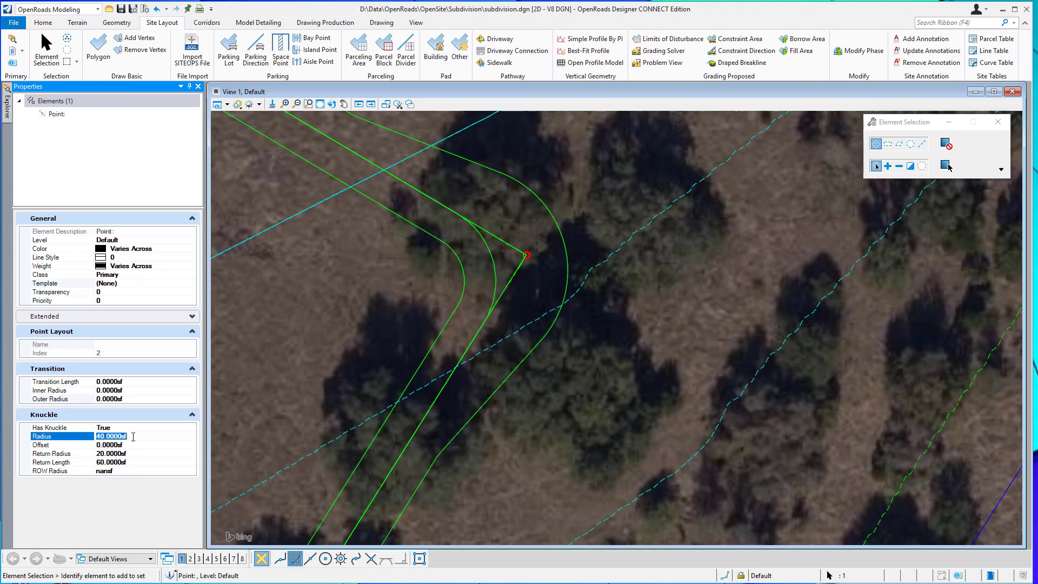
text(60)
key(Return)
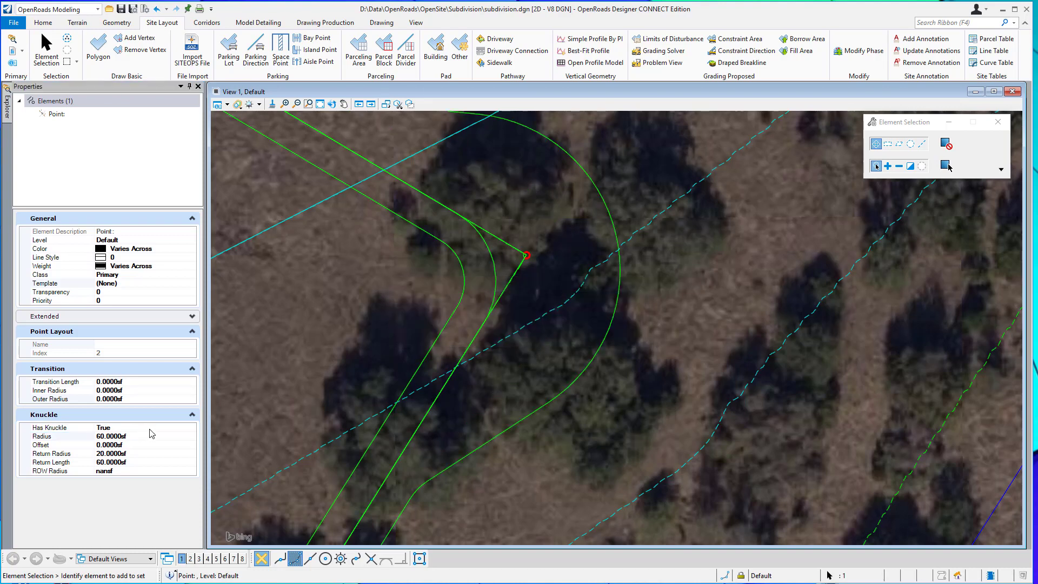
scroll(578, 361, down, 1)
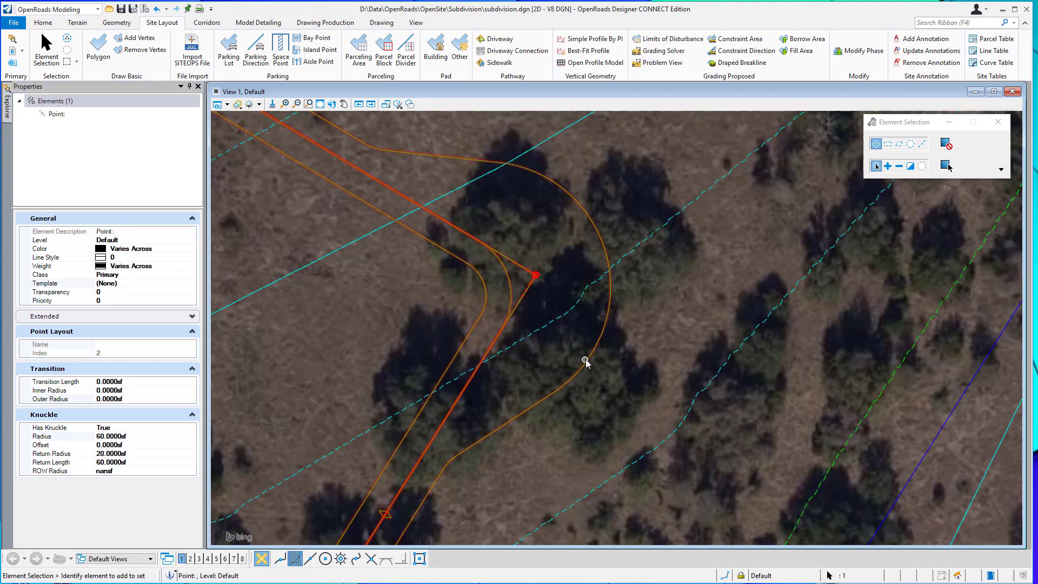
click(137, 462)
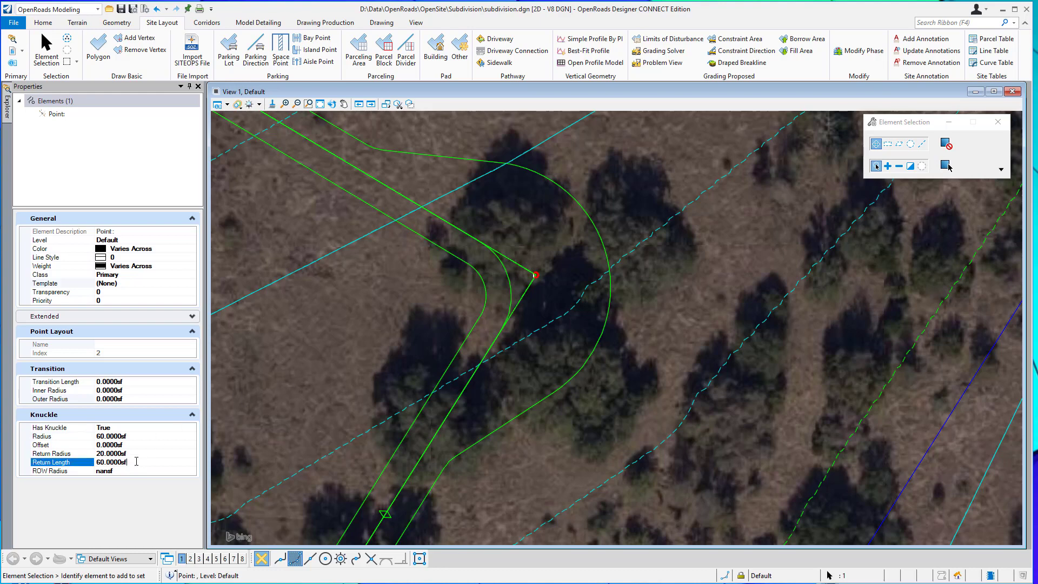
text(30)
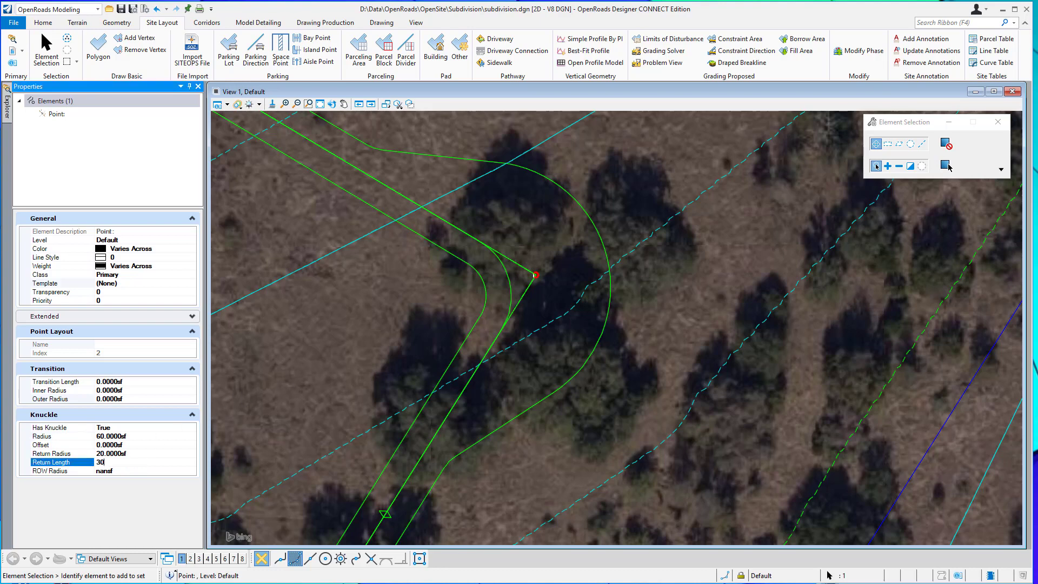
key(Return)
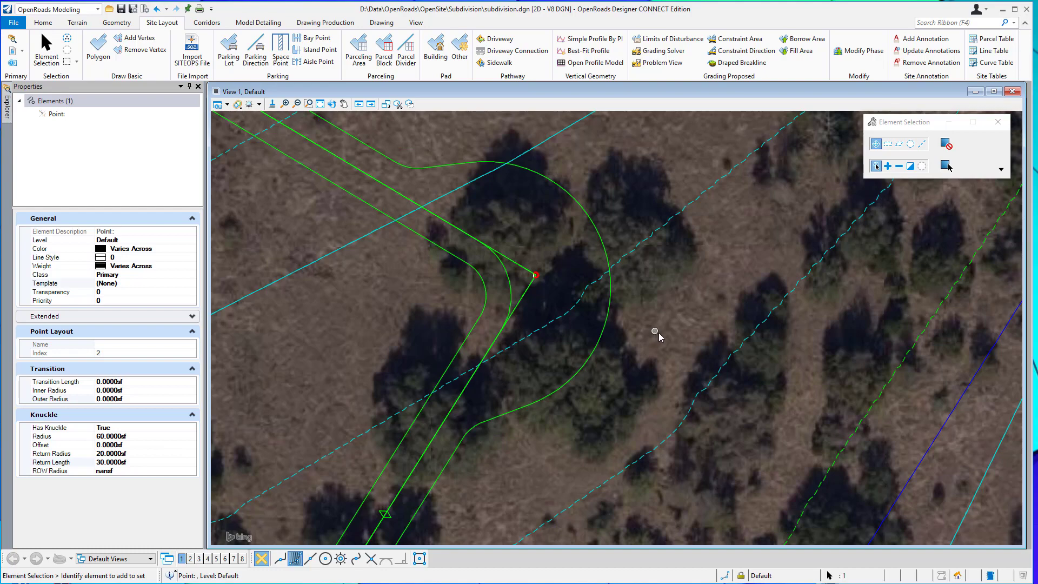
- Zoom in on the spur's top end and select its end point, showing Has Cul-de-sac False
scroll(665, 335, down, 1)
scroll(668, 335, down, 2)
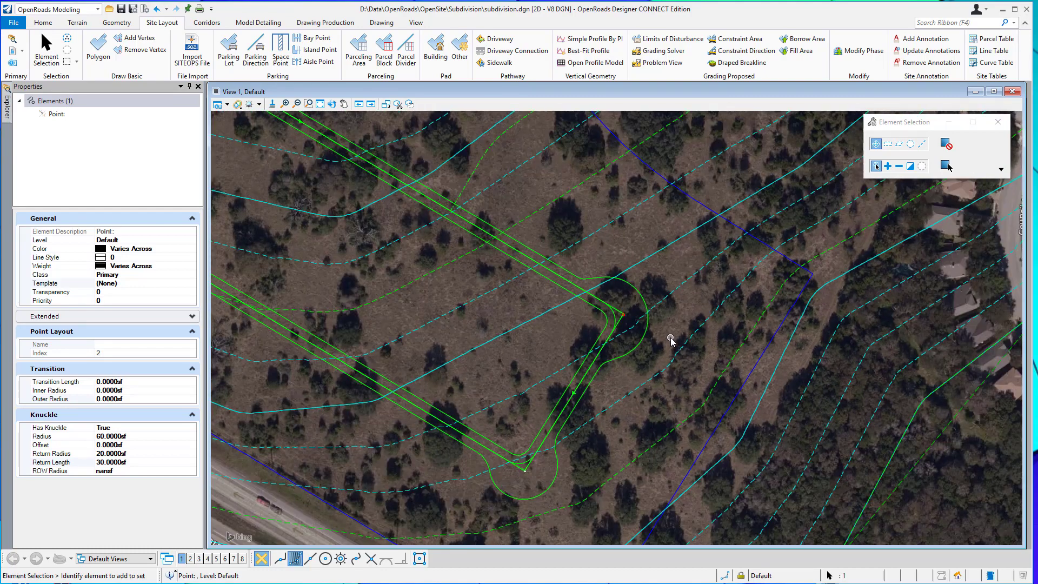
scroll(672, 346, down, 1)
scroll(668, 355, down, 1)
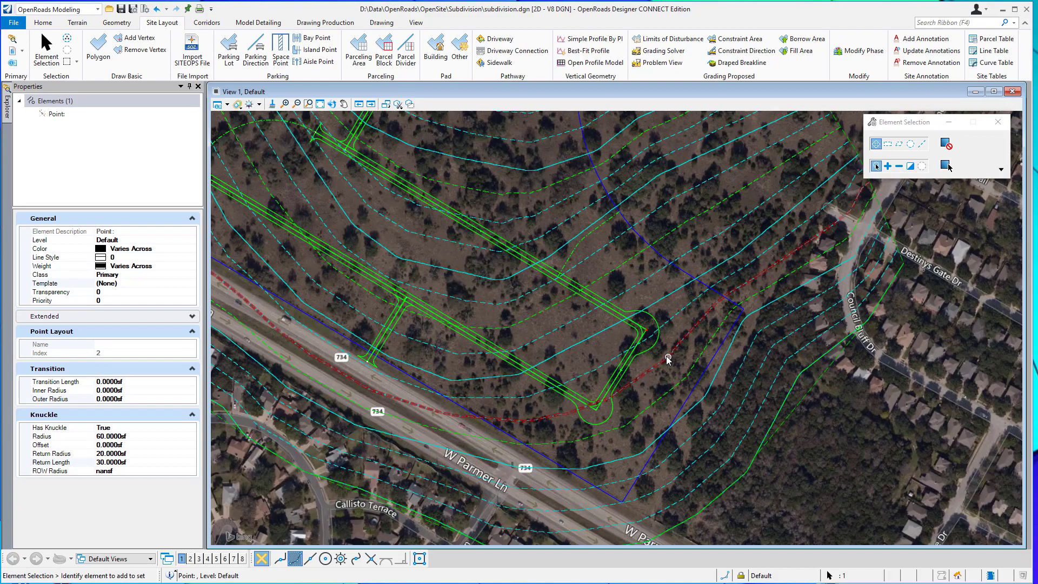
scroll(598, 379, down, 1)
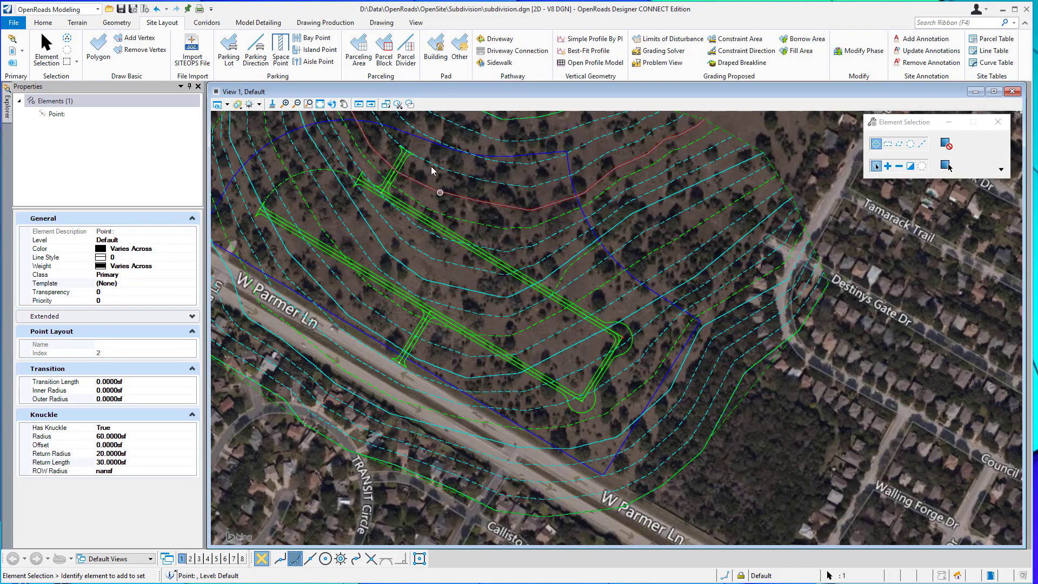
scroll(414, 143, up, 5)
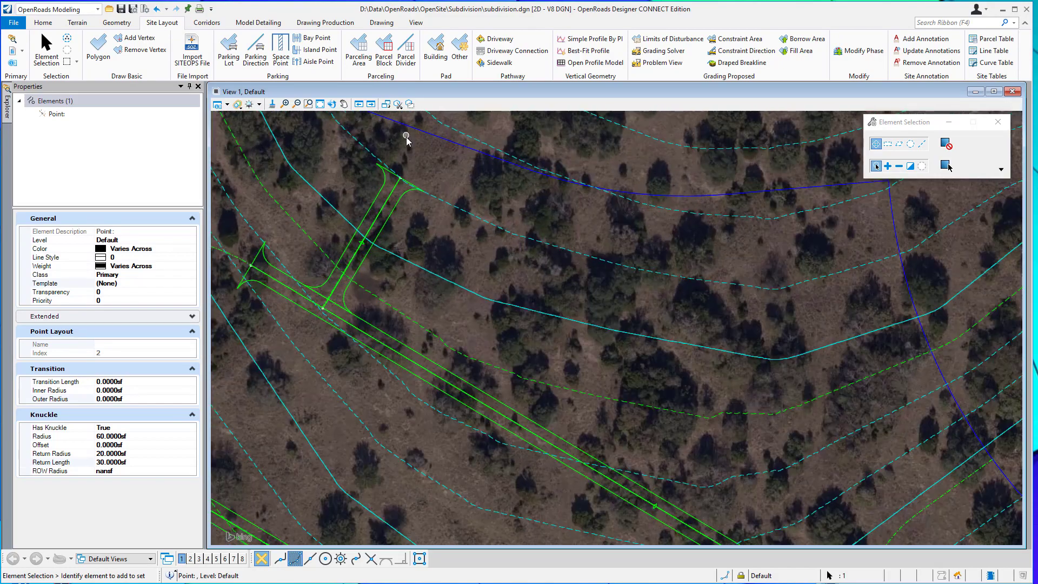
scroll(399, 194, up, 2)
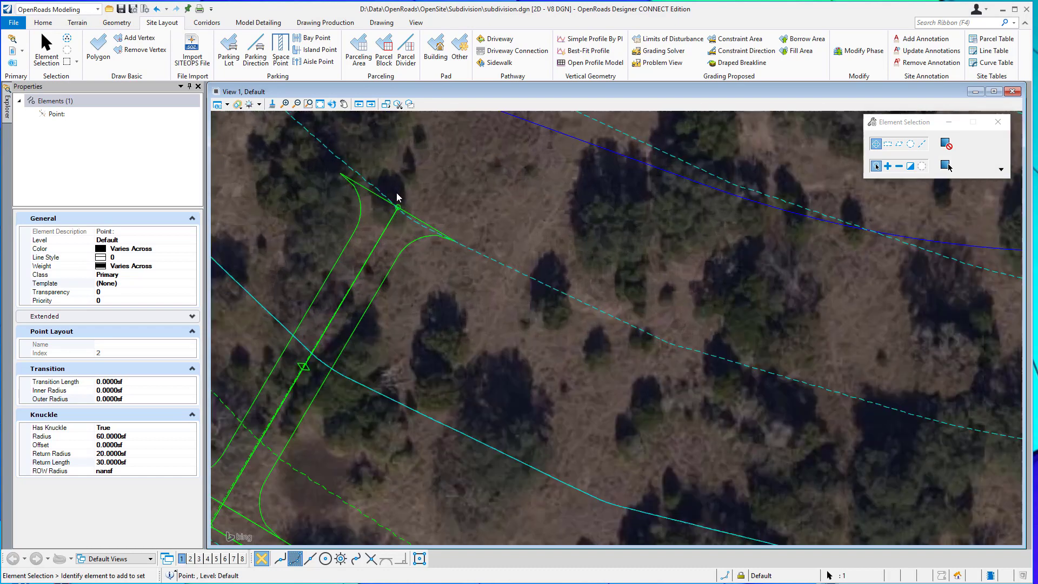
scroll(402, 193, up, 1)
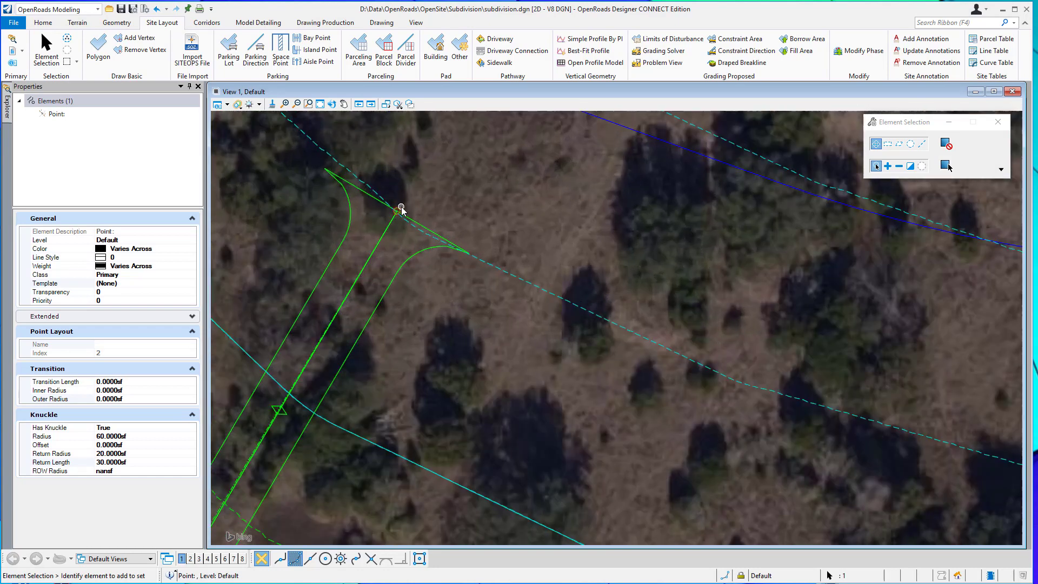
click(401, 208)
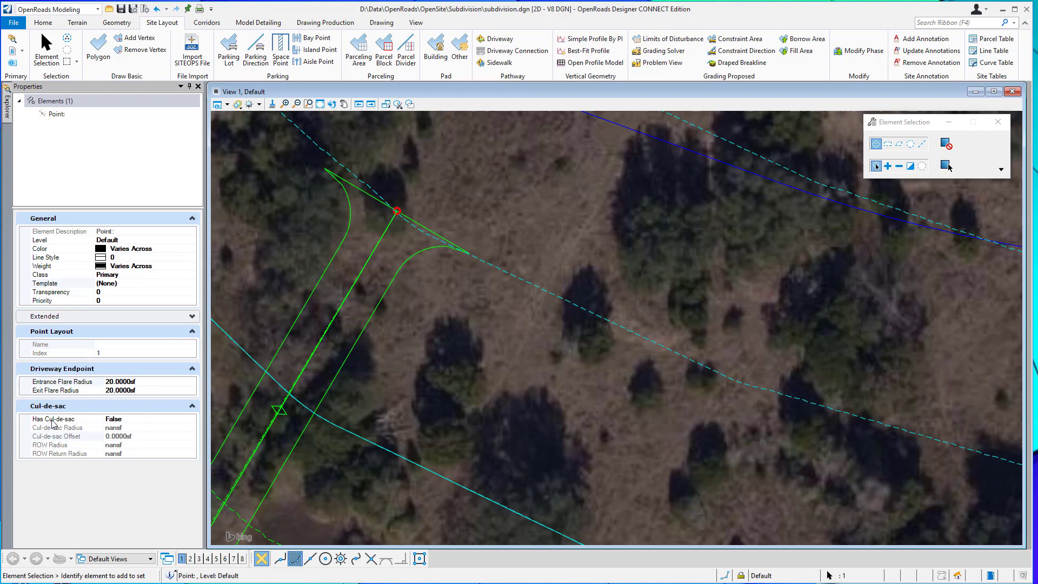
- Turn on a cul-de-sac at the spur end with a radius of 45
click(158, 422)
click(191, 419)
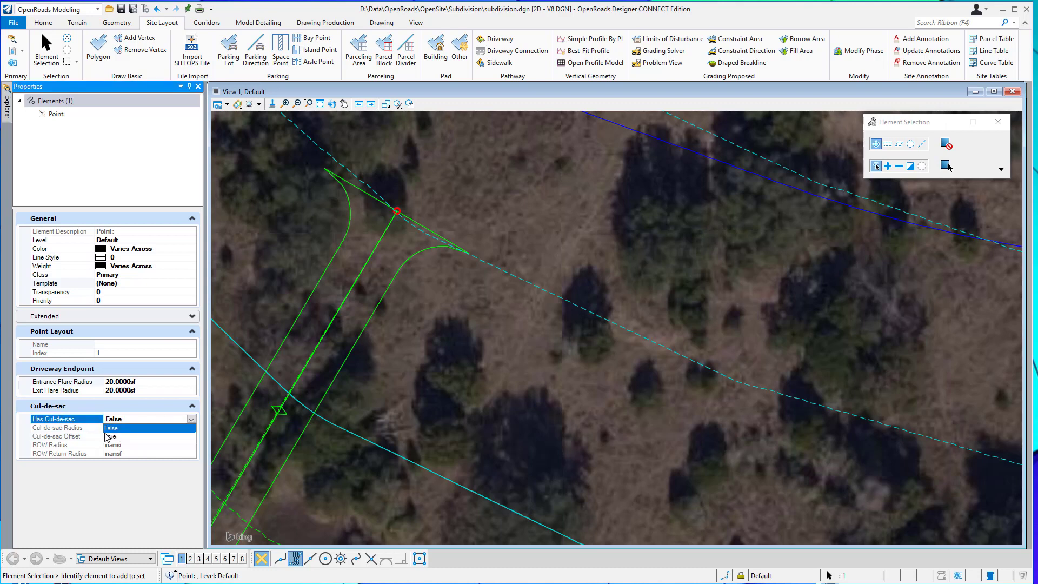
click(113, 437)
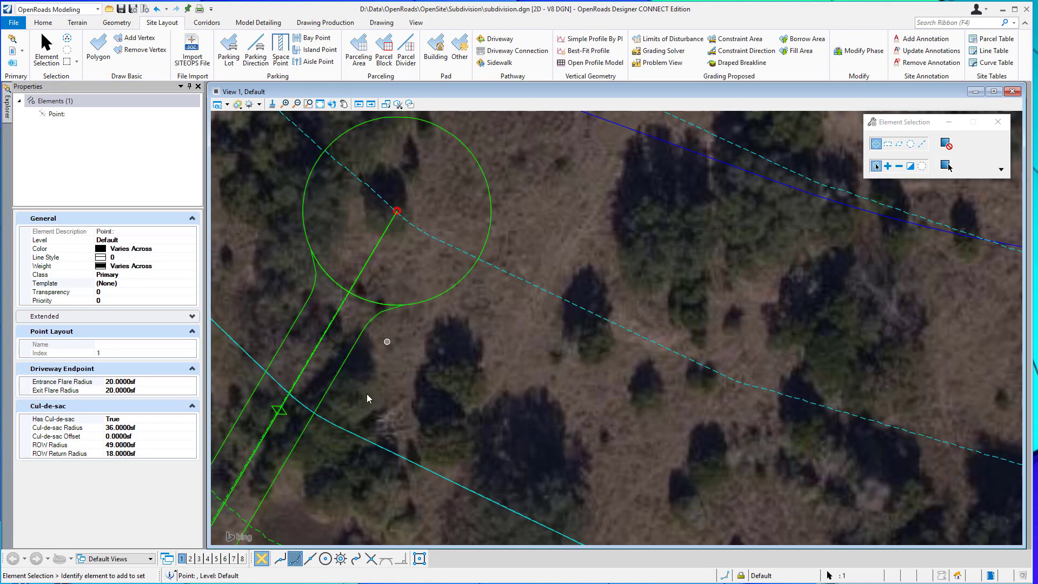
click(151, 427)
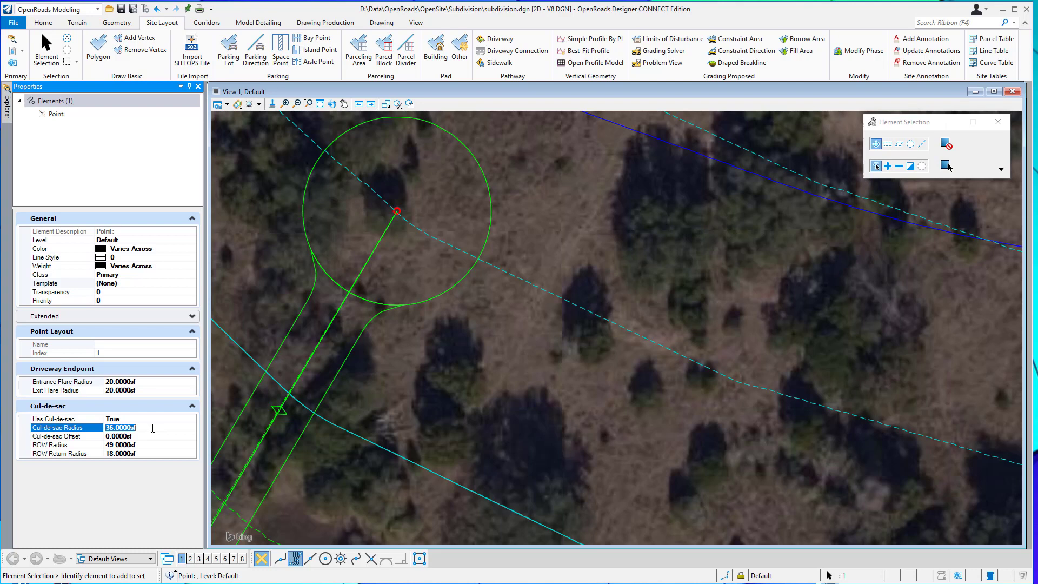
text(45)
key(Return)
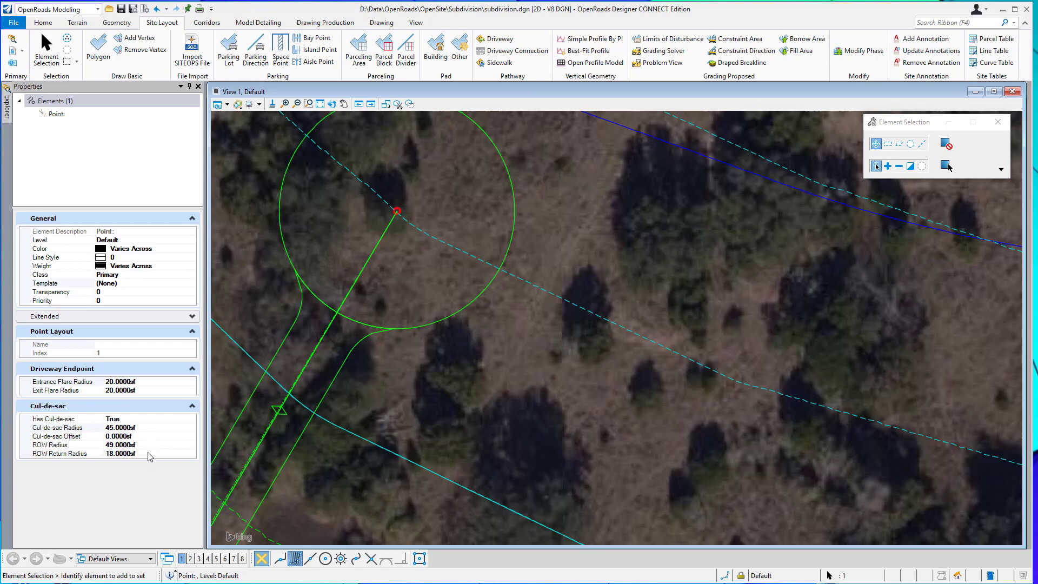
- Set both the Entrance and Exit Flare Radius to 40
click(150, 385)
click(141, 384)
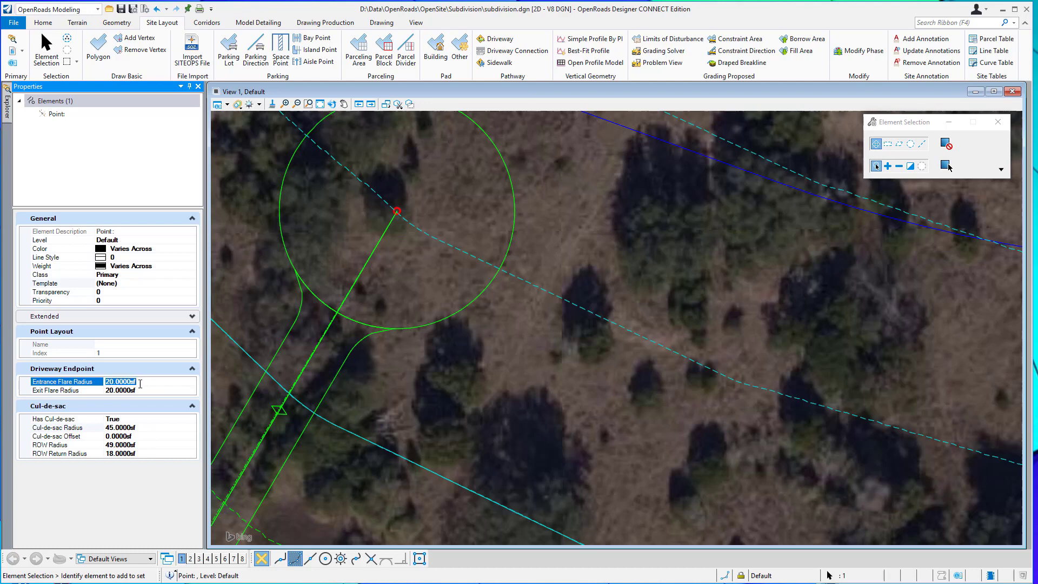
text(40)
key(Return)
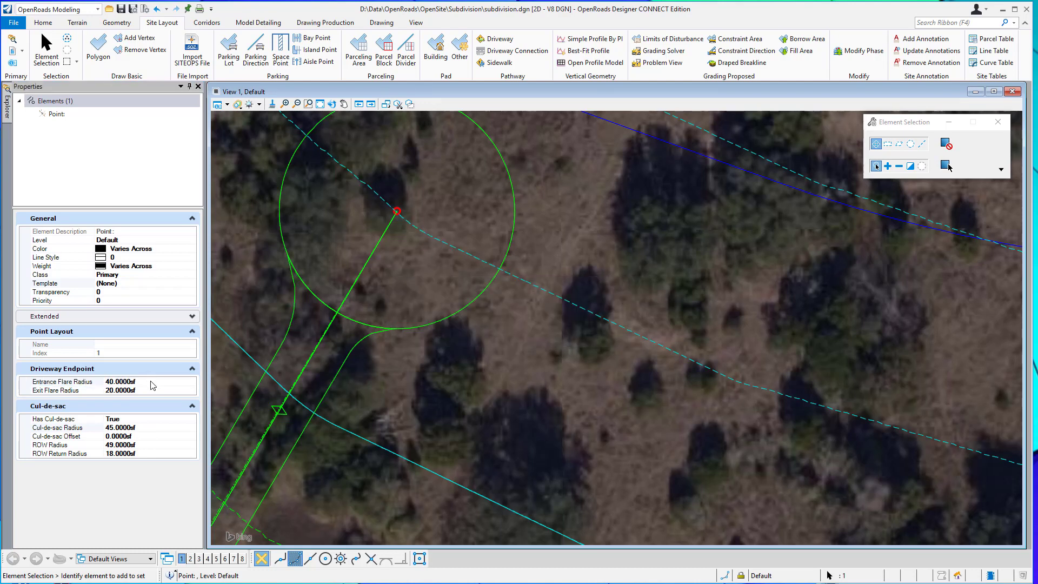
click(150, 390)
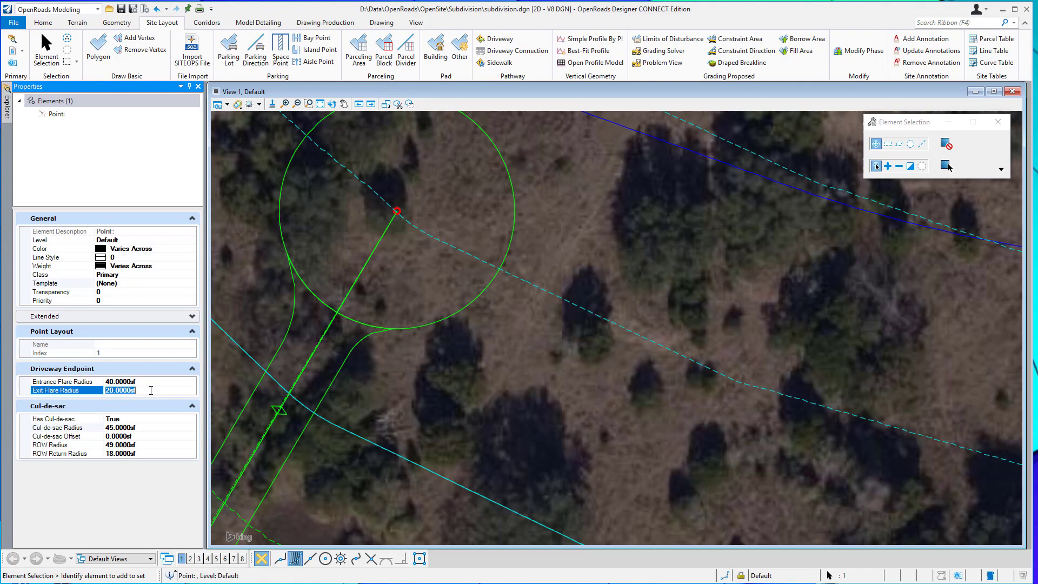
text(40)
key(Return)
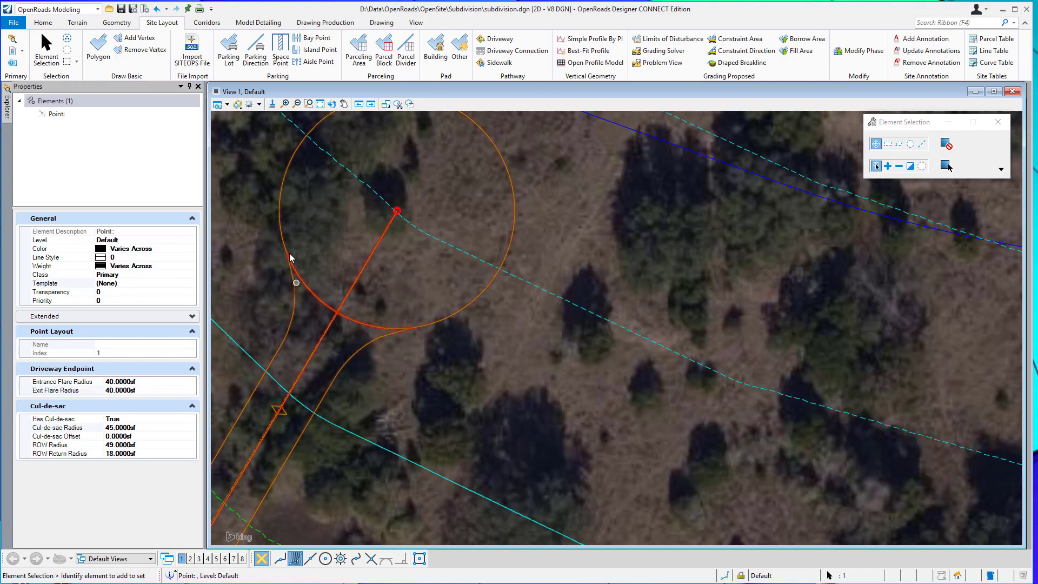
- Zoom out and set the Cul-de-sac Offset to -20
scroll(419, 302, down, 1)
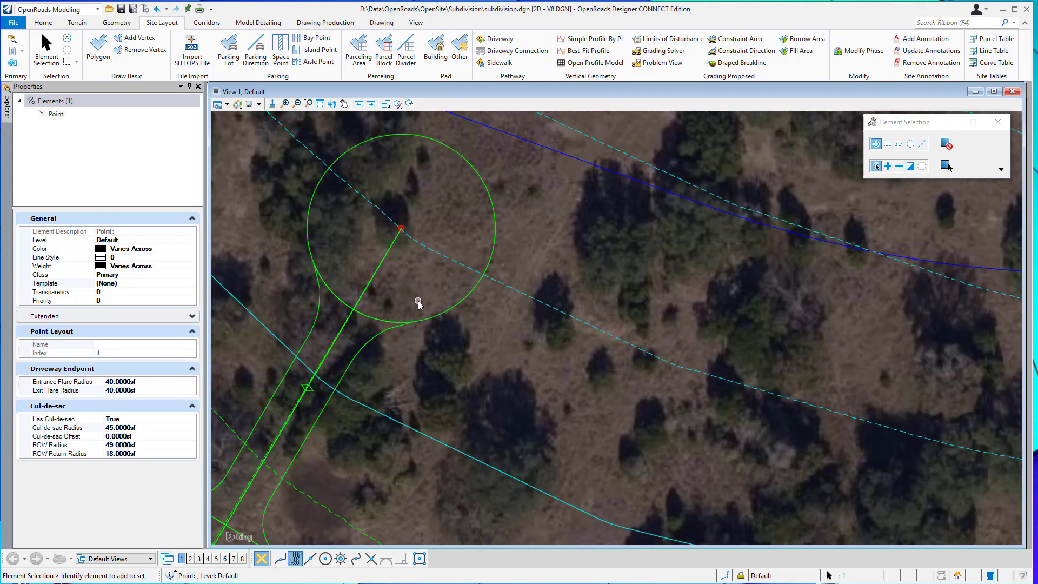
scroll(419, 302, down, 1)
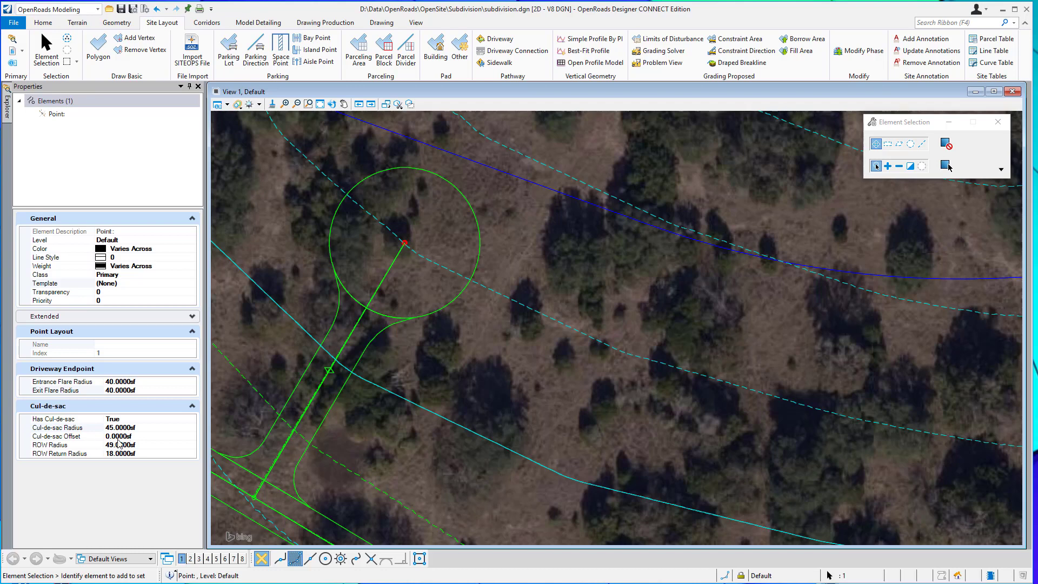
click(139, 436)
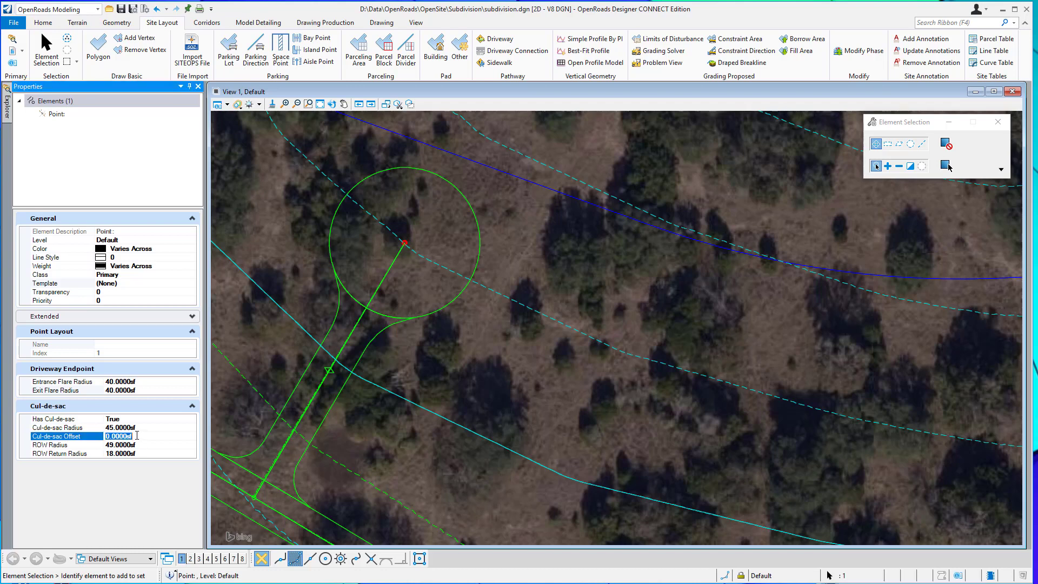
text(20)
key(Return)
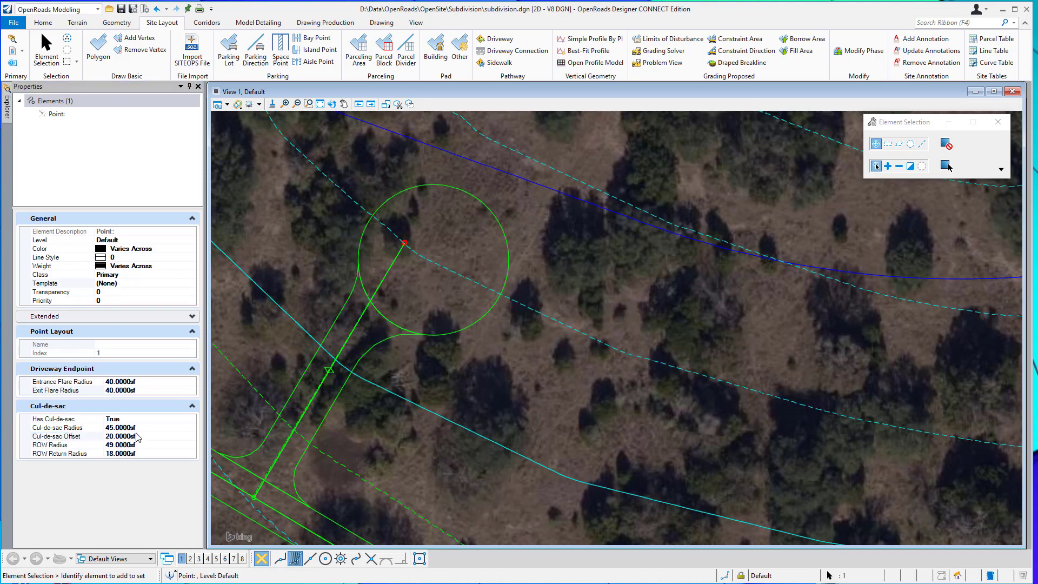
click(126, 435)
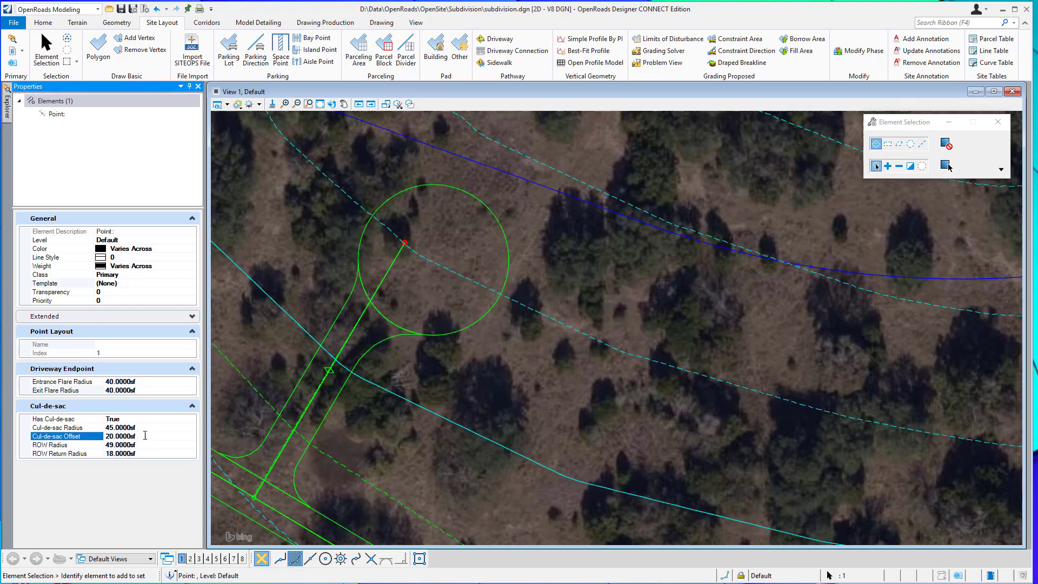
double_click(129, 437)
text(-)
key(Return)
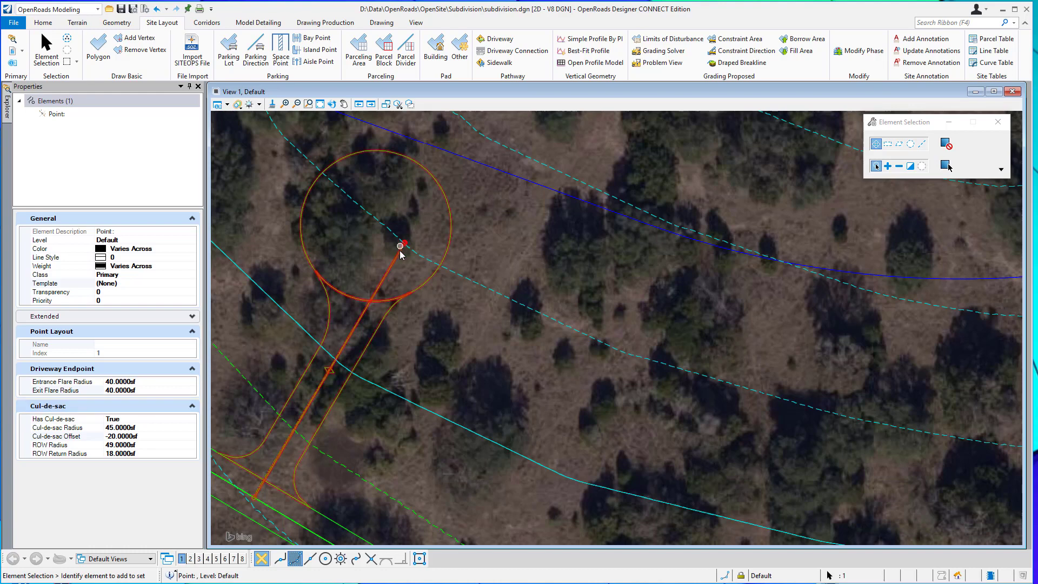
- Drag the spur driveway's end grip back twice, shortening it to about 135.79
click(405, 268)
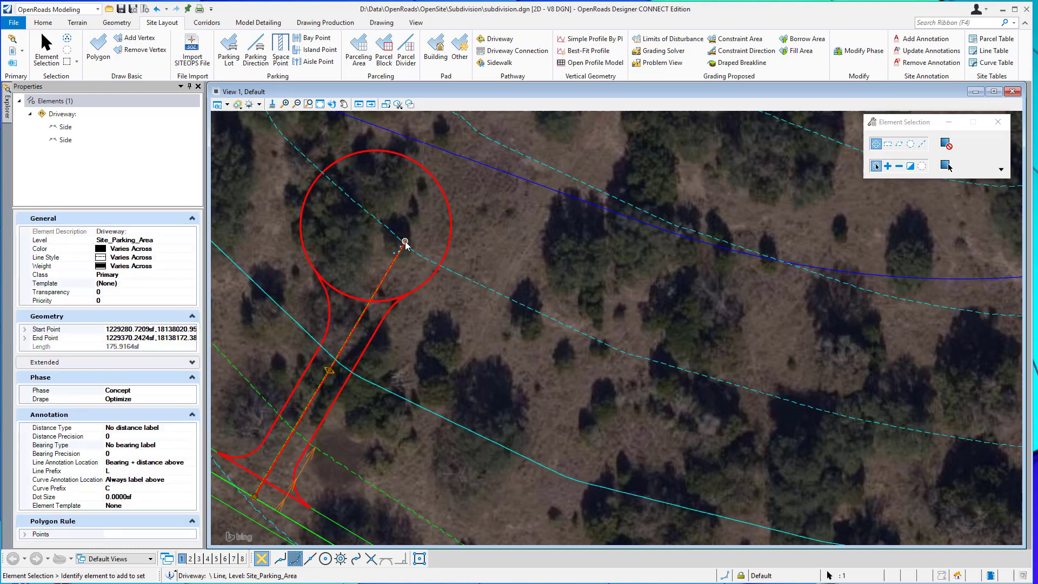
click(405, 244)
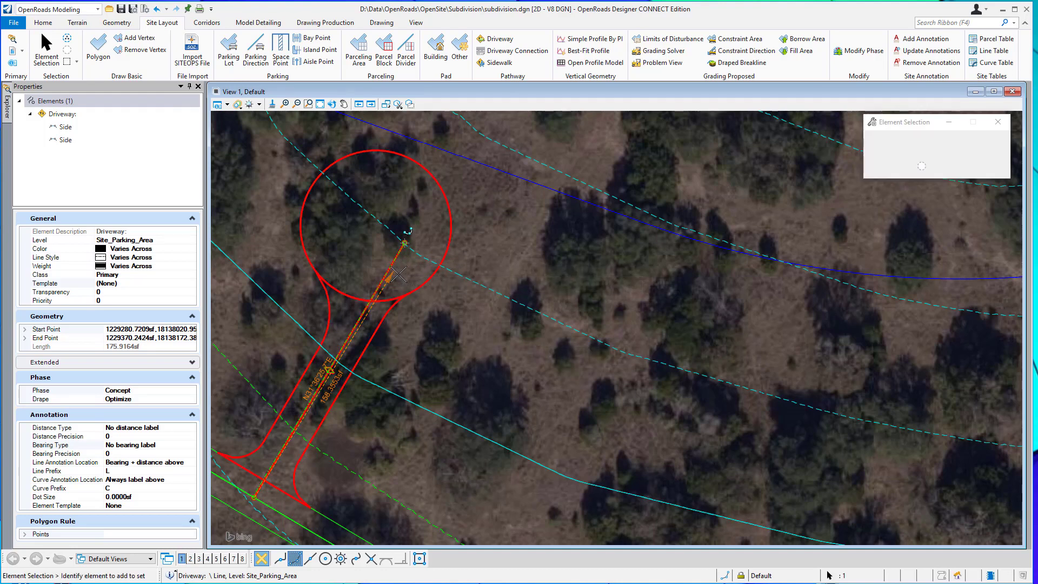
click(394, 272)
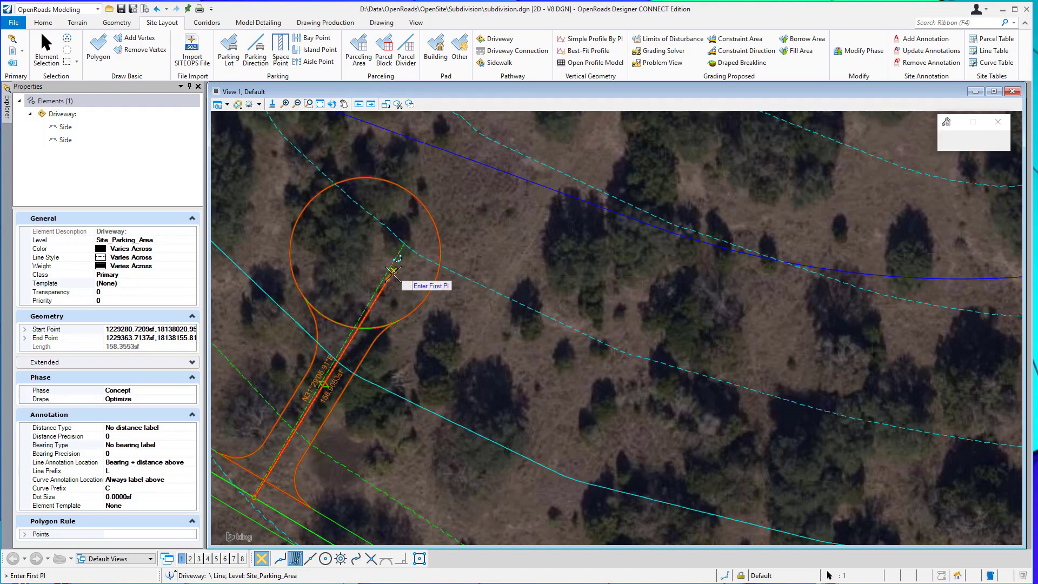
right_click(384, 298)
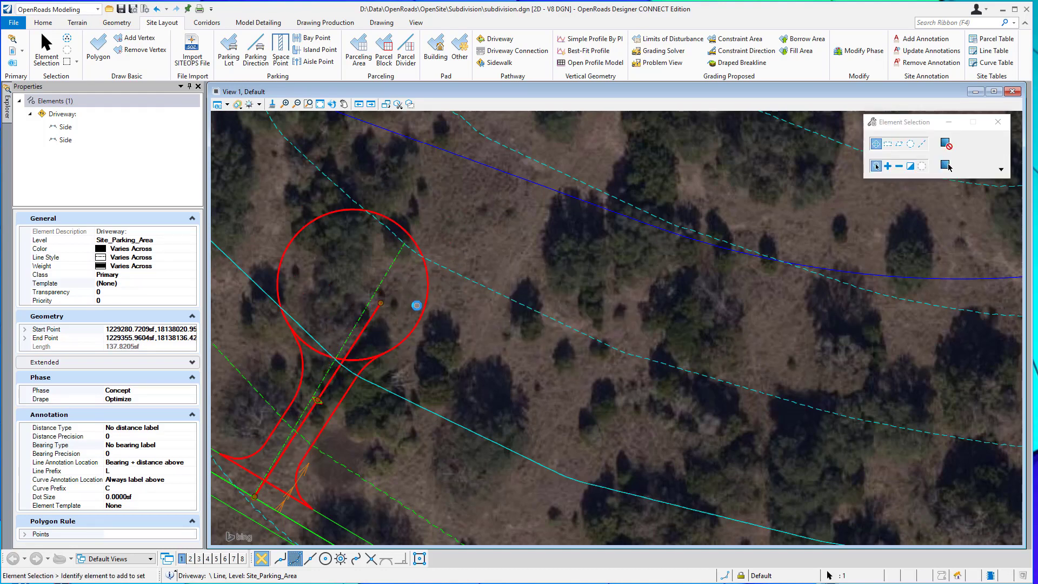
click(378, 302)
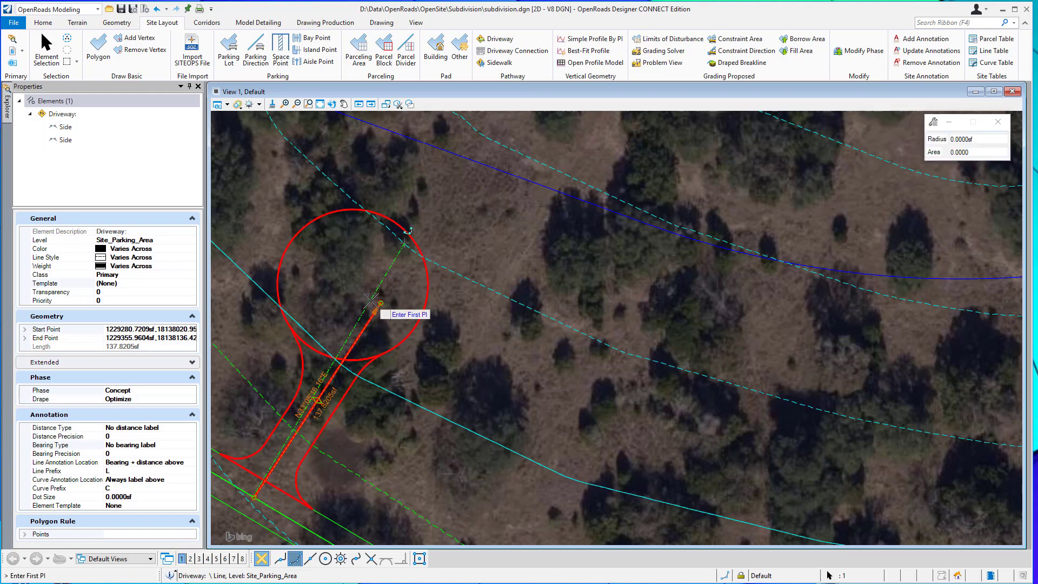
right_click(370, 301)
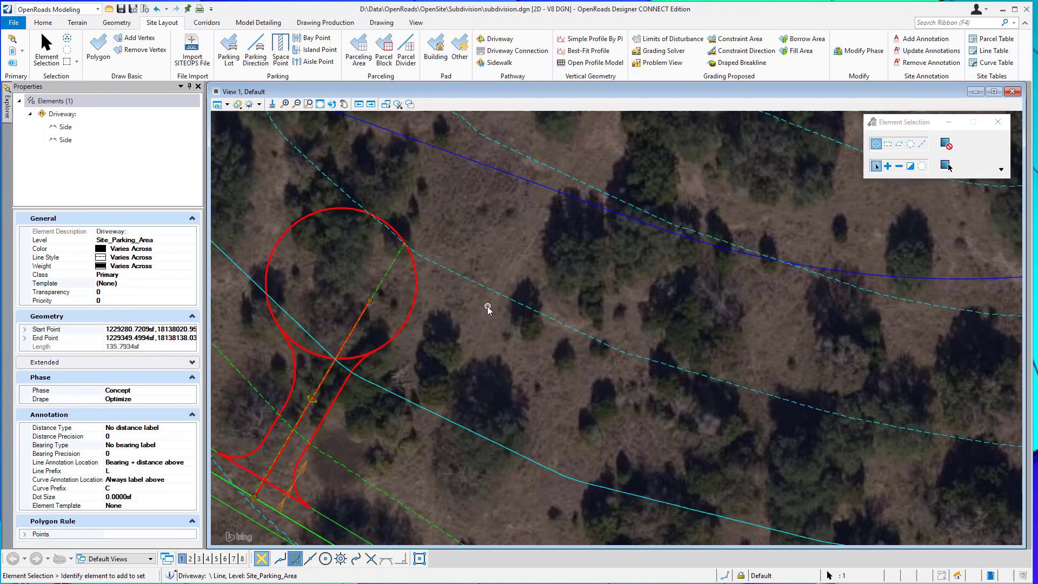
click(487, 310)
- Reselect the spur's end point and fit the whole subdivision in the view
scroll(370, 301, up, 4)
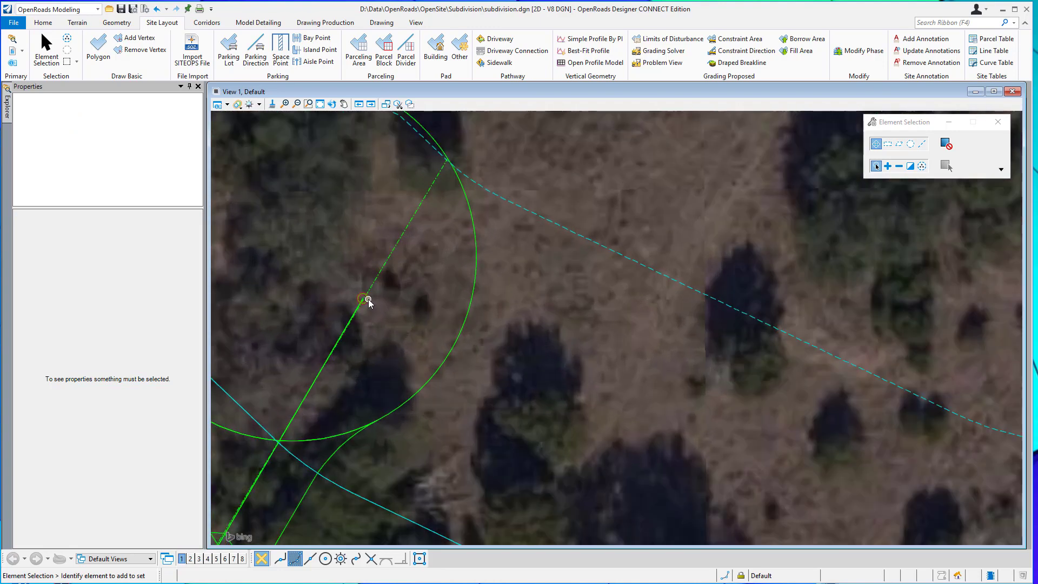
click(367, 300)
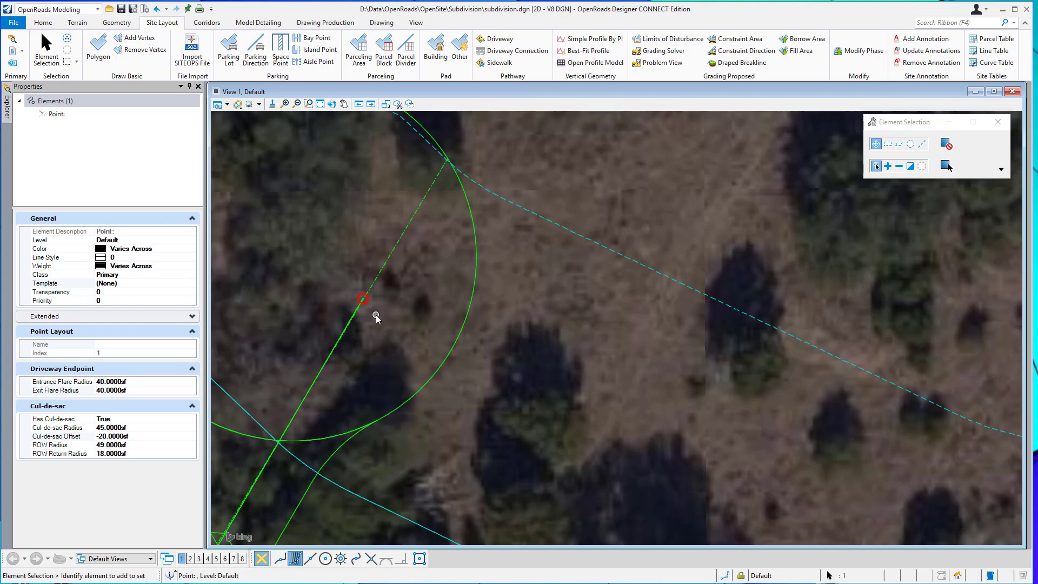
click(320, 104)
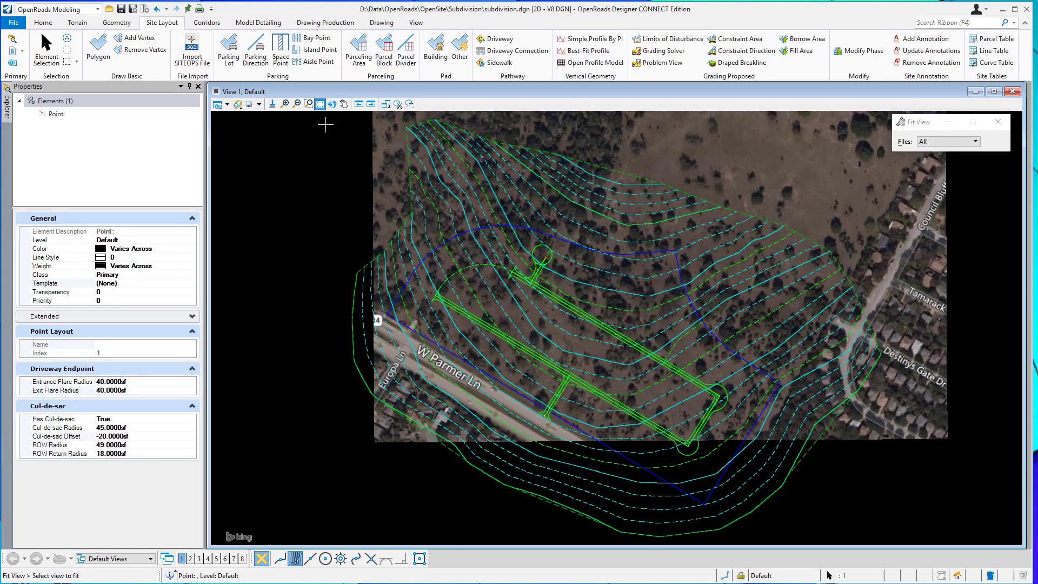